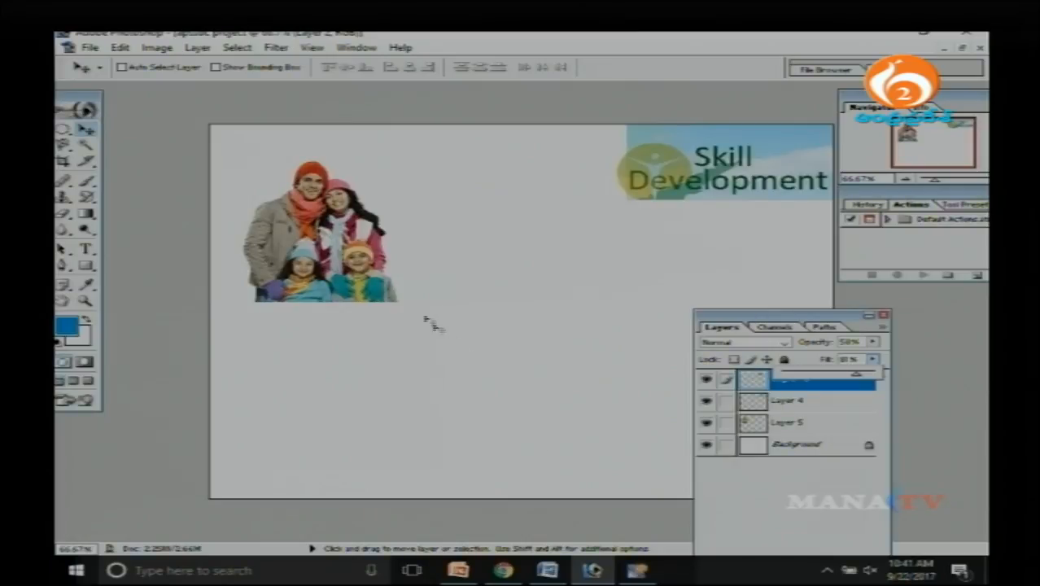
# Convert the locked Background into an editable layer named Layer 0.
pyautogui.click(487, 287)
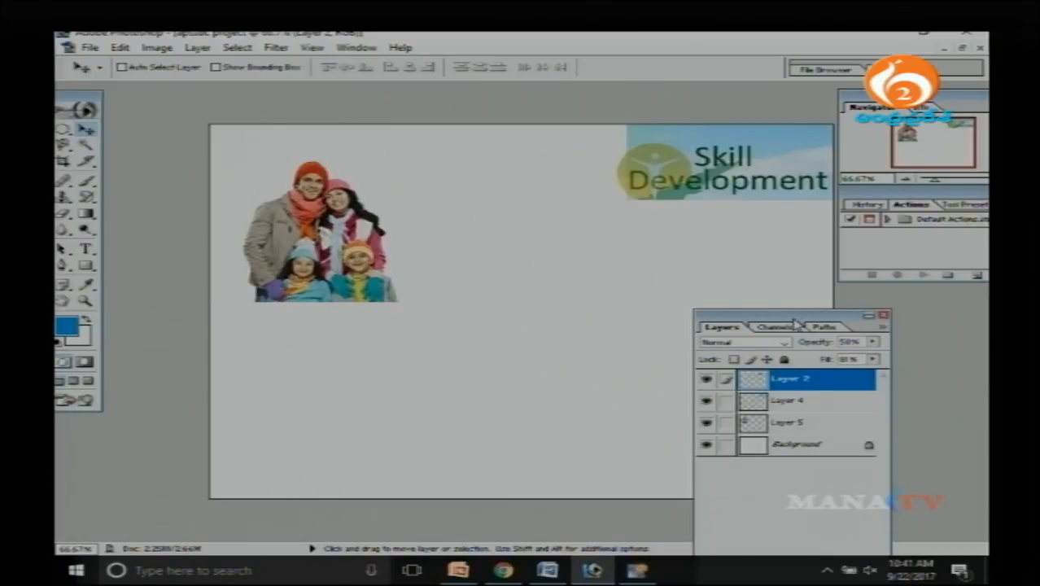
pyautogui.moveTo(833, 328); pyautogui.dragTo(886, 303)
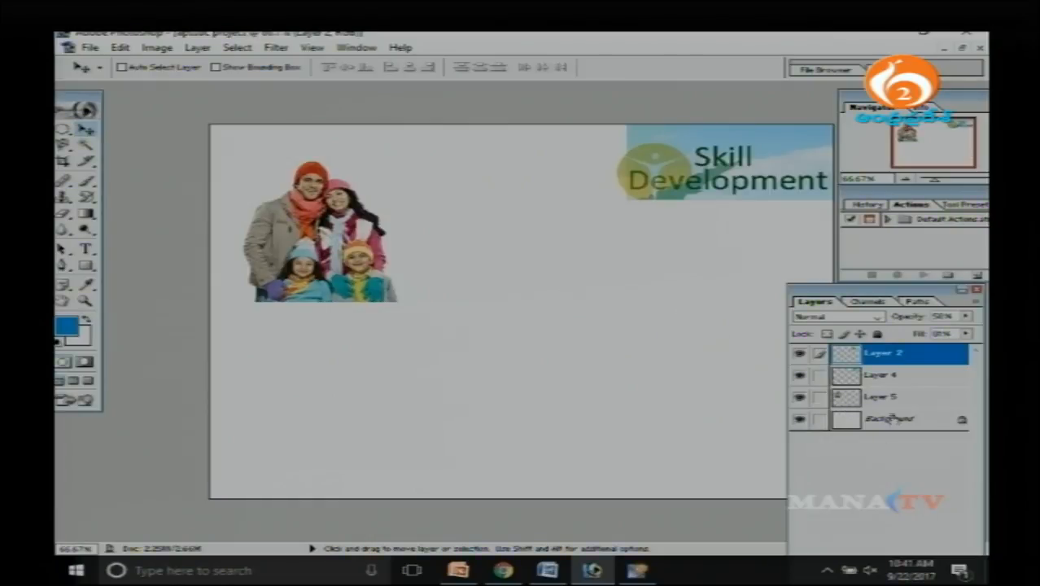
pyautogui.doubleClick(896, 420)
pyautogui.click(657, 278)
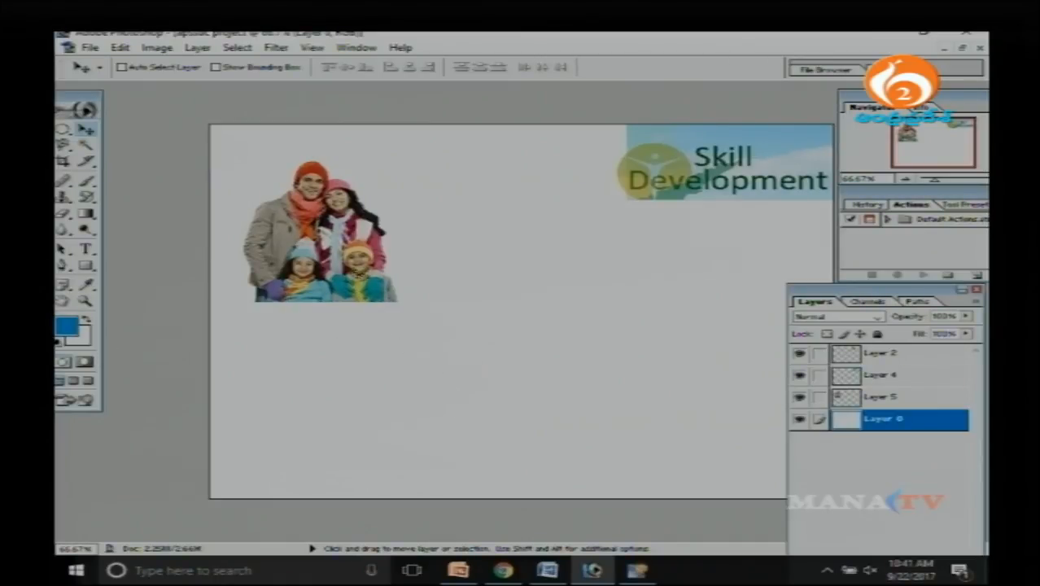
# Move the family photo on Layer 5 into the lower-left corner of the canvas.
pyautogui.rightClick(321, 253)
pyautogui.click(358, 254)
pyautogui.moveTo(359, 255); pyautogui.dragTo(291, 441)
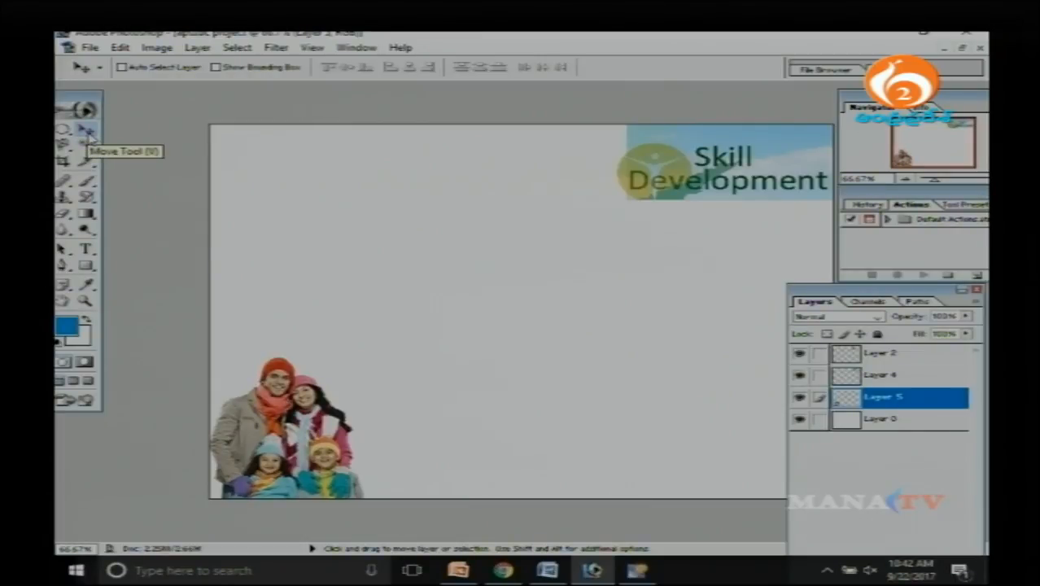
# Flip the family photo on Layer 5 horizontally and apply the transformation.
pyautogui.rightClick(283, 441)
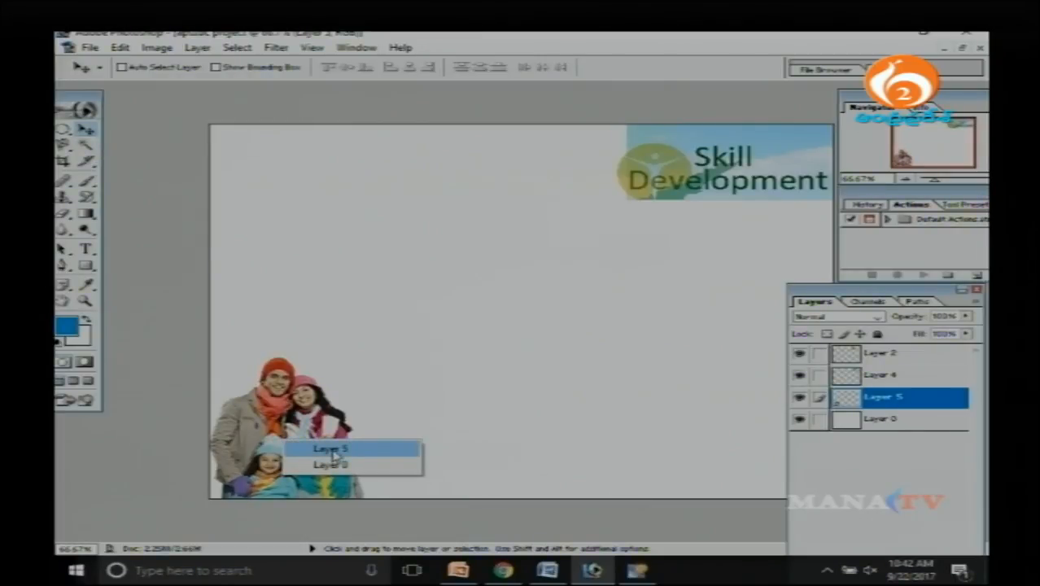
pyautogui.click(333, 450)
pyautogui.hotkey('ctrl', 't')
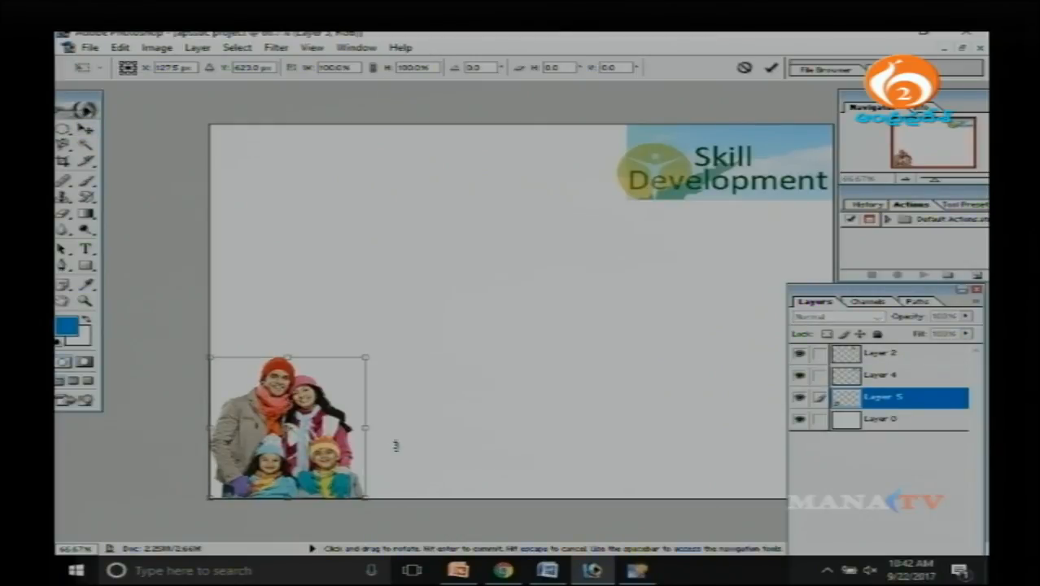
pyautogui.rightClick(316, 403)
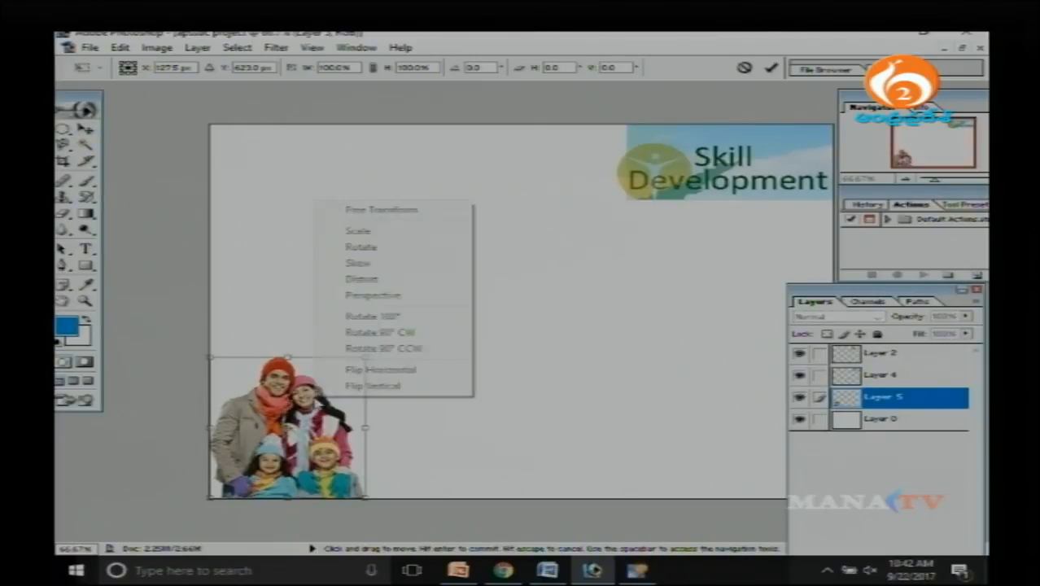
pyautogui.click(411, 370)
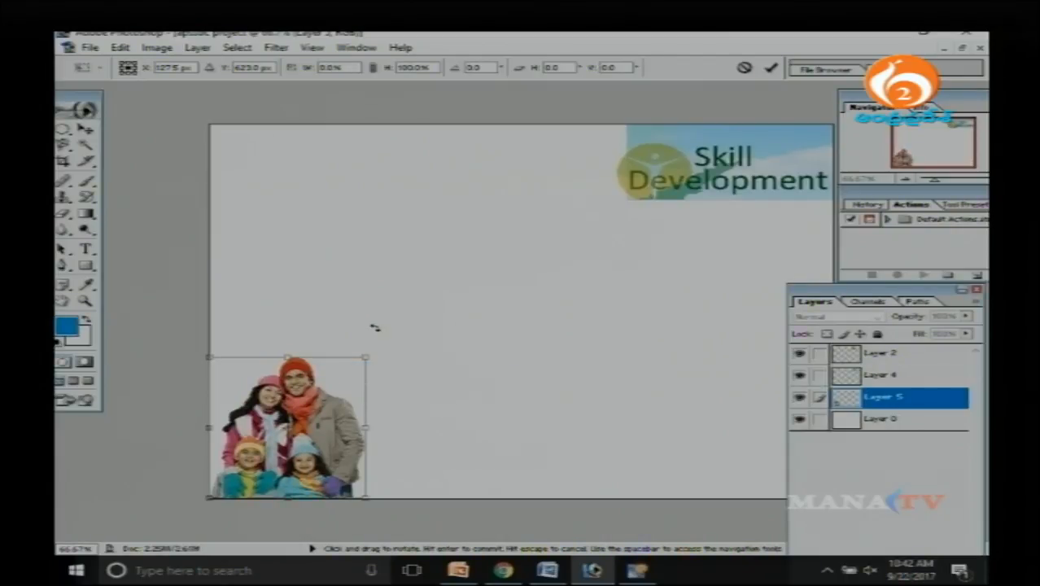
pyautogui.press('Return')
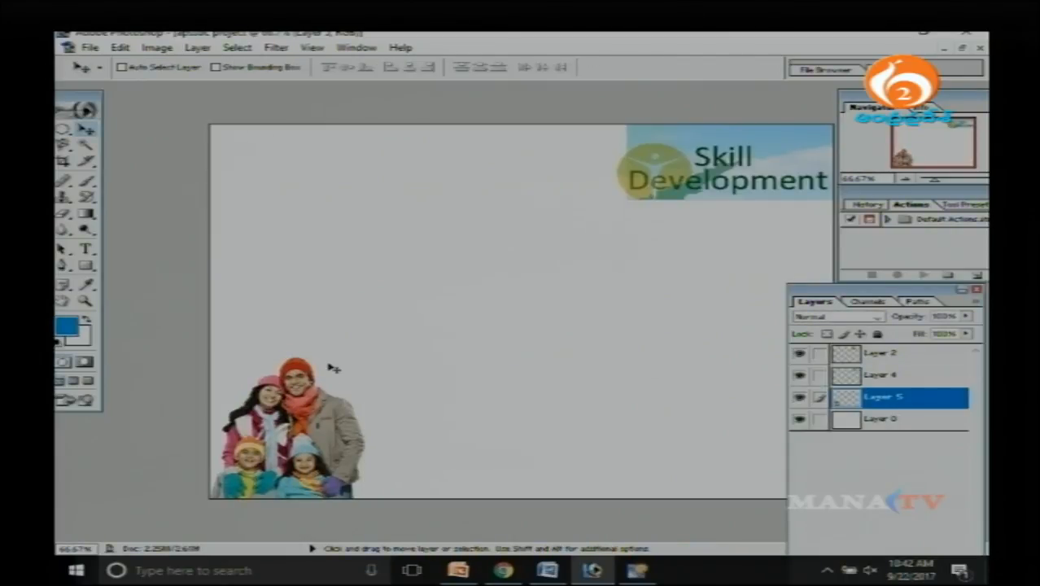
# Nudge the flipped family photo left until it sits flush against the canvas's left edge.
pyautogui.press('Left')
pyautogui.press('Left')
pyautogui.press('Left')
pyautogui.press('Left')
pyautogui.press('Left')
pyautogui.press('Left')
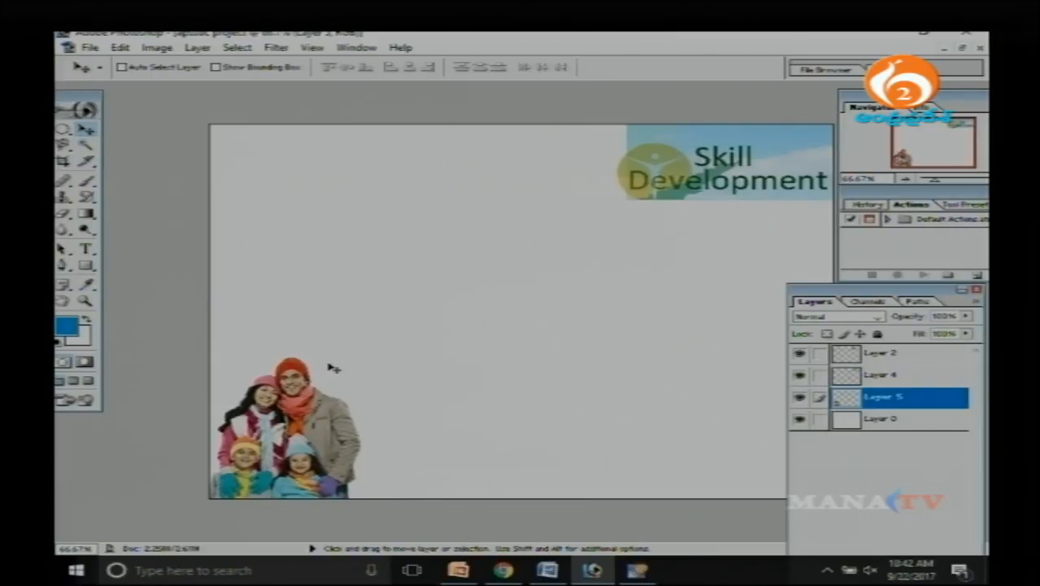
pyautogui.press('Left')
pyautogui.press('Left')
pyautogui.press('Left')
pyautogui.press('Left')
pyautogui.press('Left')
pyautogui.press('Left')
pyautogui.press('Left')
pyautogui.press('Left')
pyautogui.press('Left')
pyautogui.press('Left')
pyautogui.press('Left')
pyautogui.press('Left')
pyautogui.press('Left')
pyautogui.press('Left')
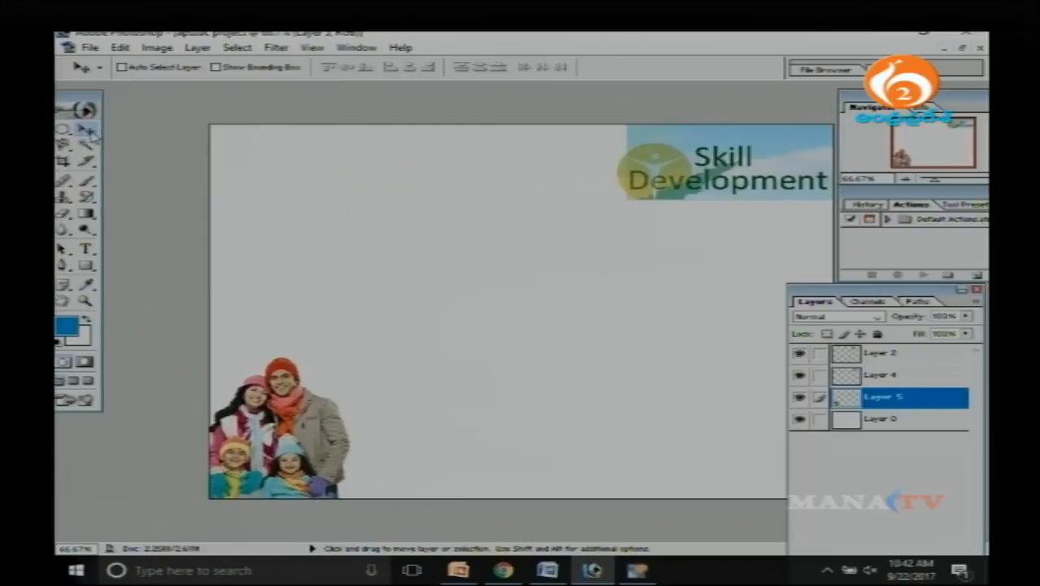
# Select Layer 0 and set the background colour to PANTONE 805 C from the PANTONE solid coated book.
pyautogui.rightClick(409, 221)
pyautogui.click(458, 234)
pyautogui.click(899, 425)
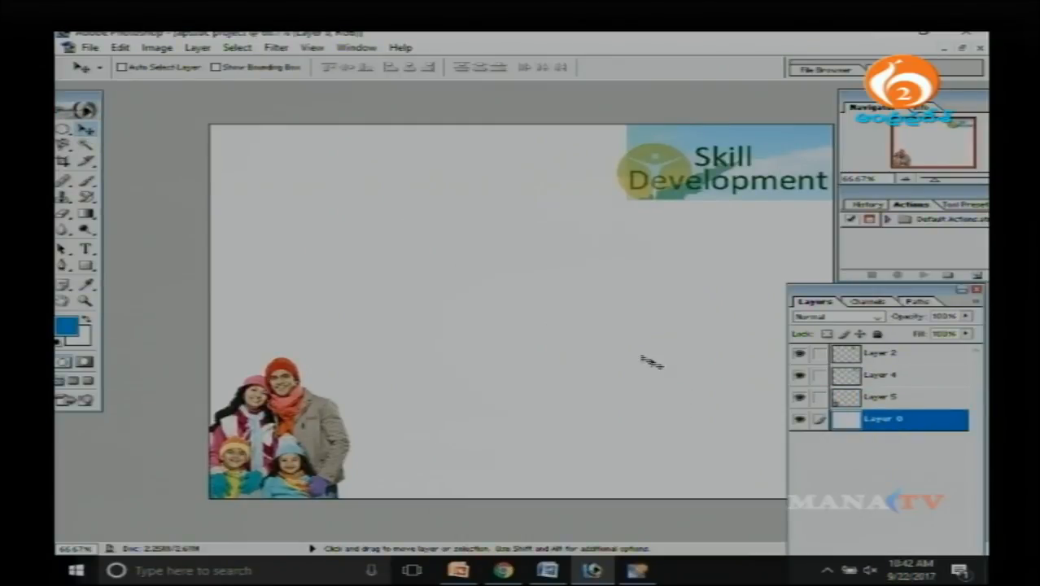
pyautogui.click(84, 342)
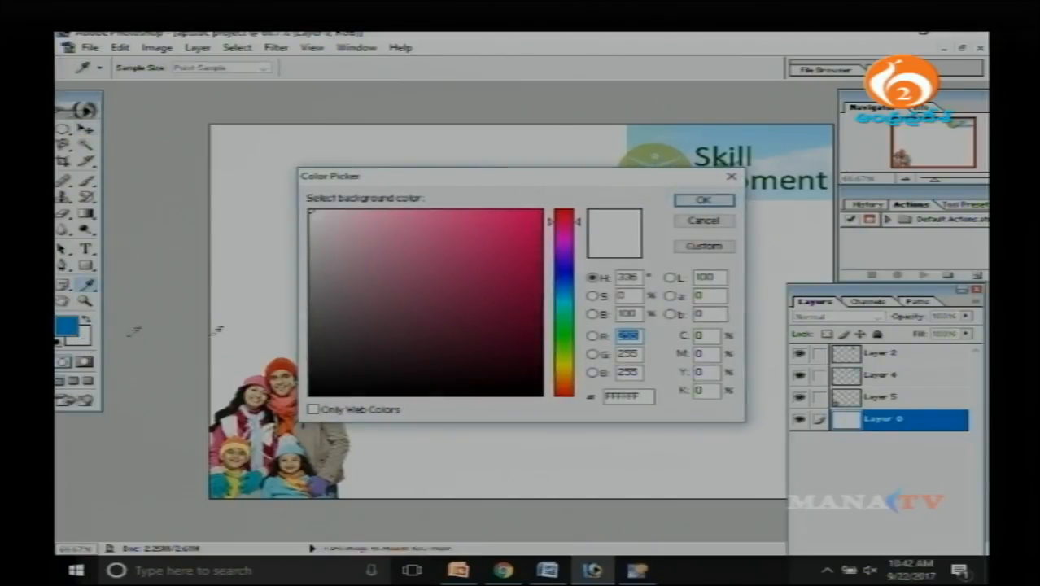
pyautogui.click(570, 296)
pyautogui.click(499, 241)
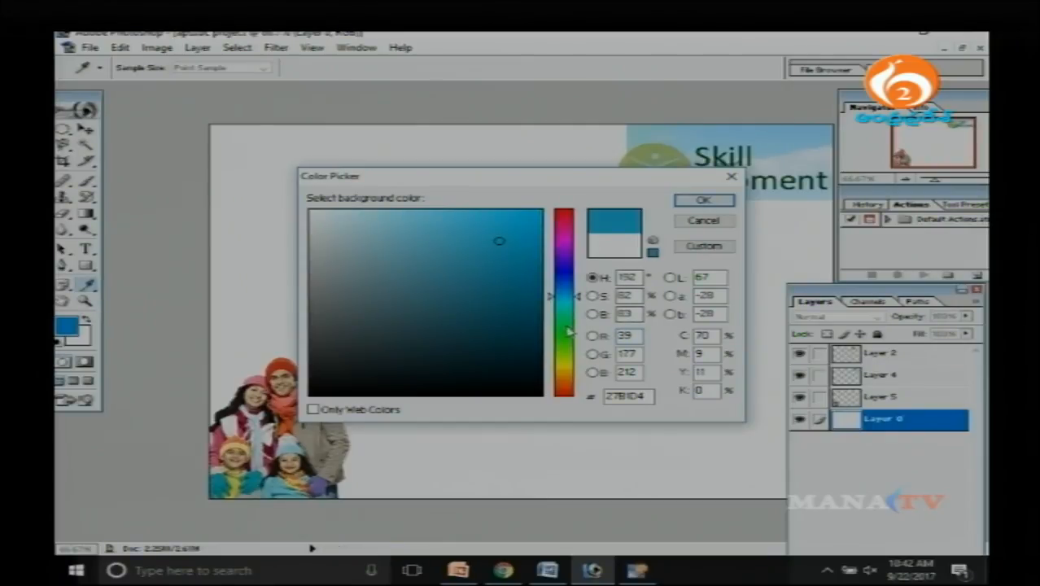
pyautogui.click(568, 326)
pyautogui.click(705, 246)
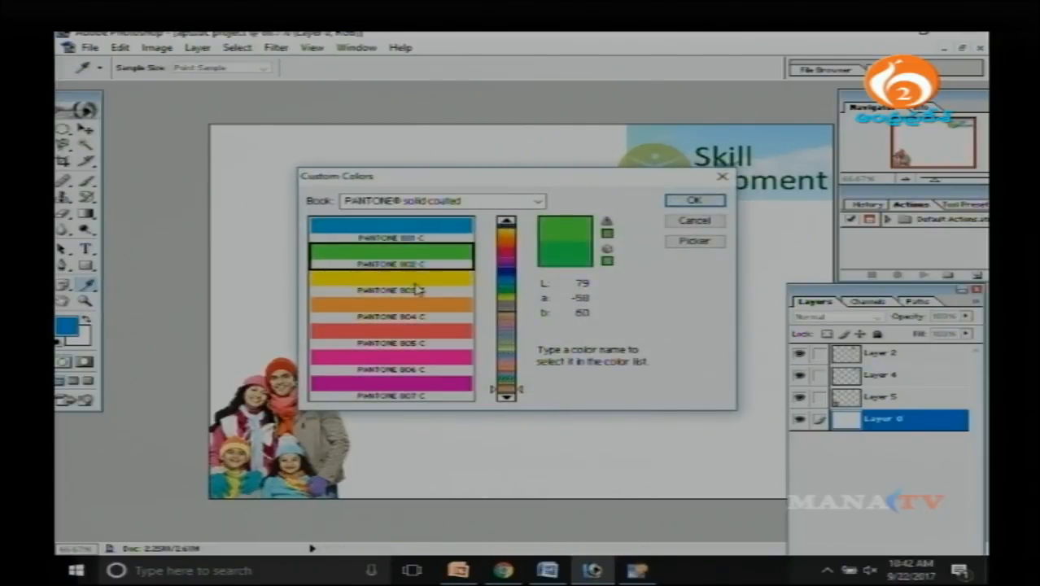
pyautogui.click(417, 330)
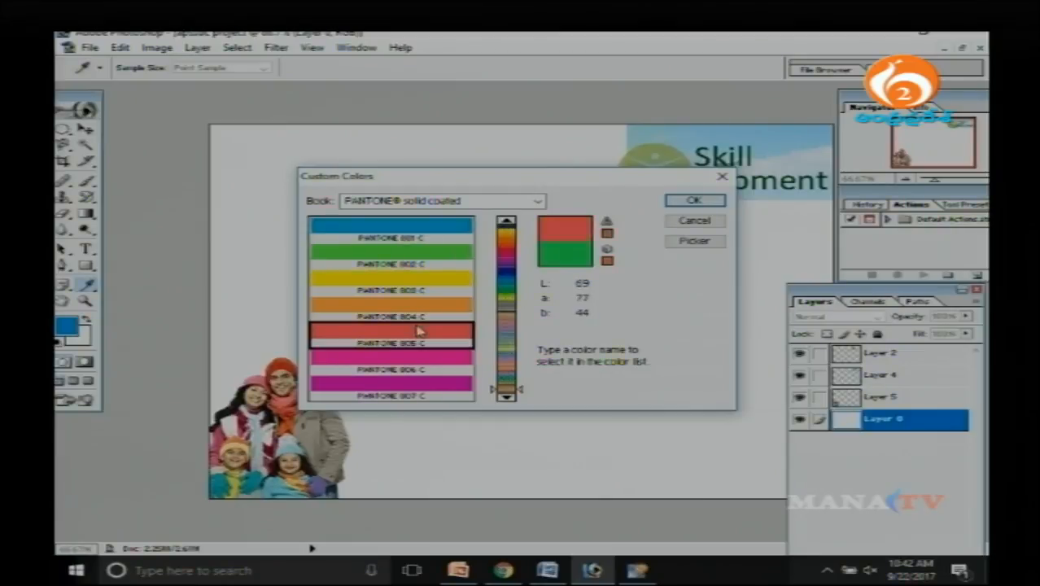
pyautogui.click(694, 200)
pyautogui.press('v')
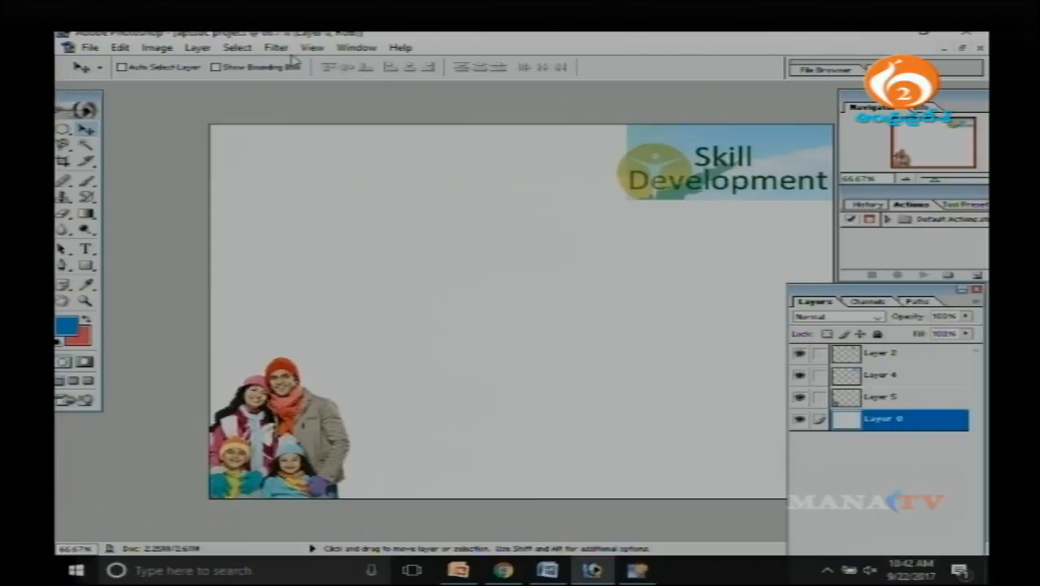
pyautogui.click(198, 47)
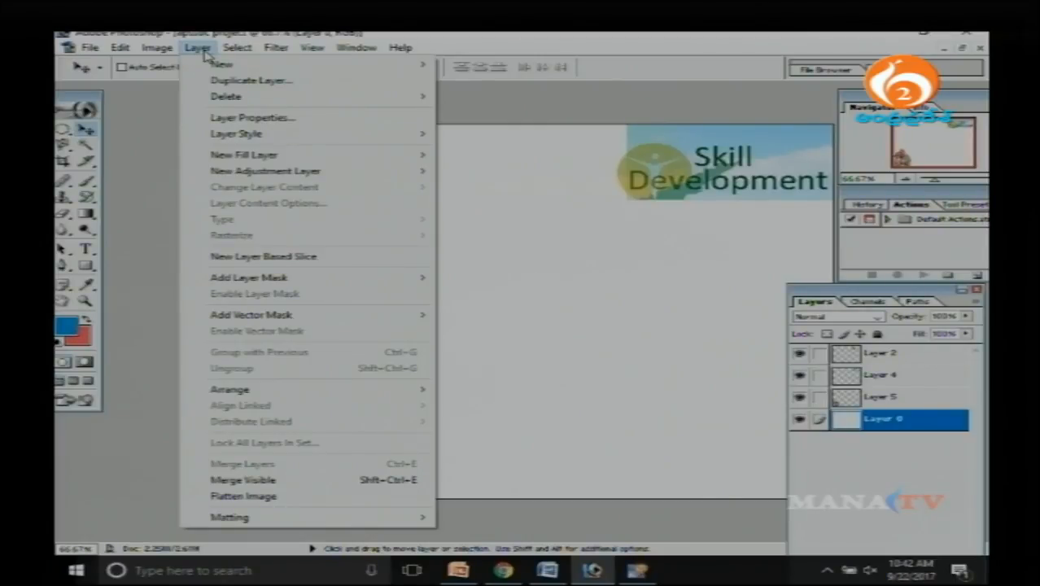
pyautogui.click(540, 242)
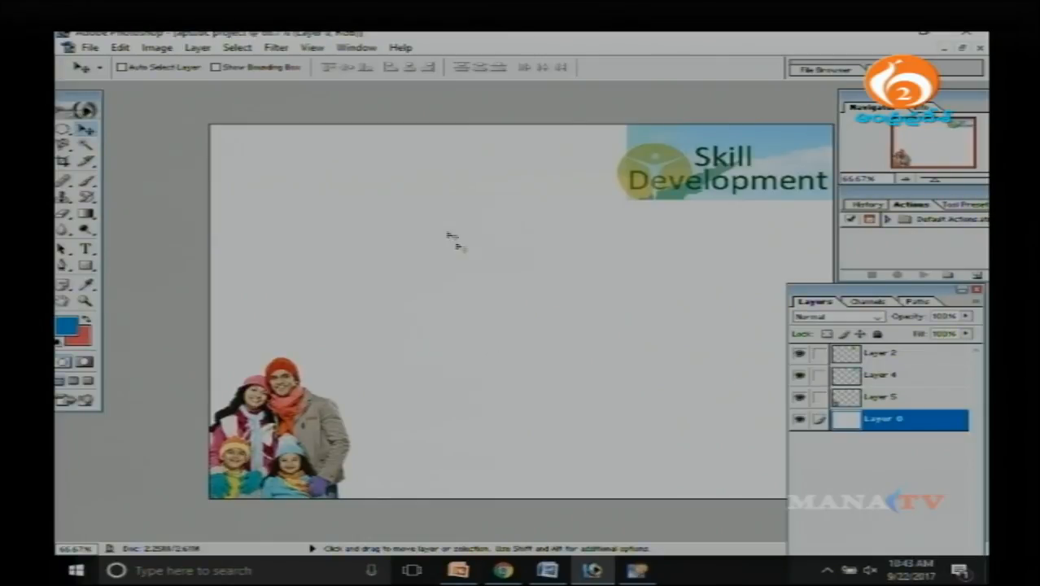
pyautogui.click(277, 48)
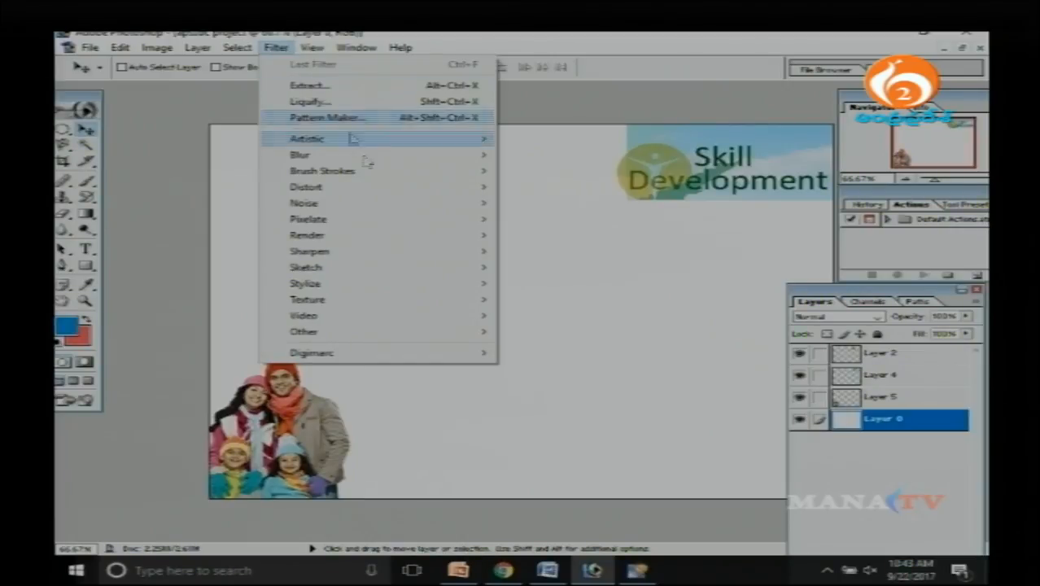
pyautogui.moveTo(350, 173)
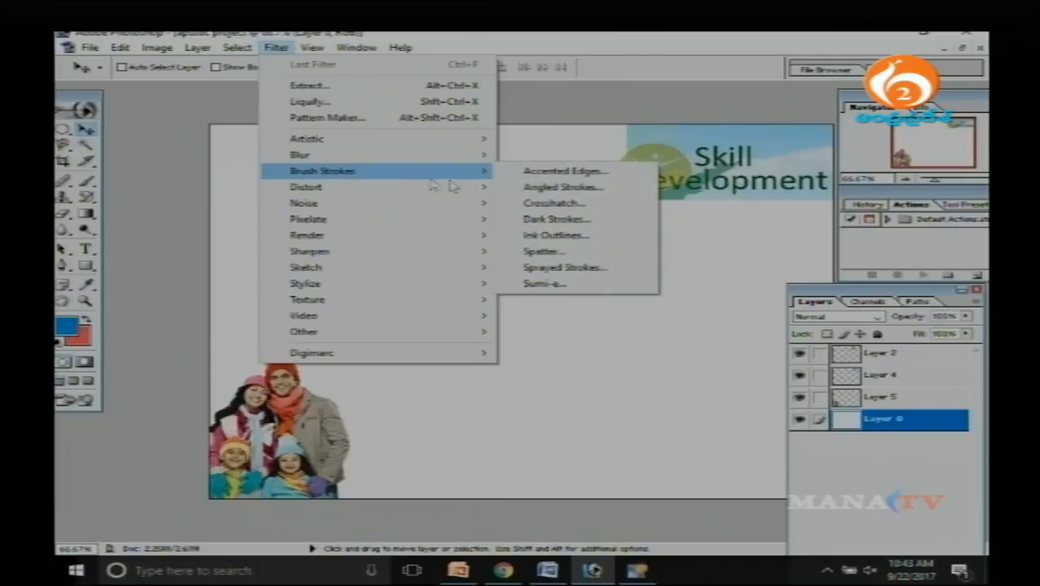
pyautogui.click(563, 173)
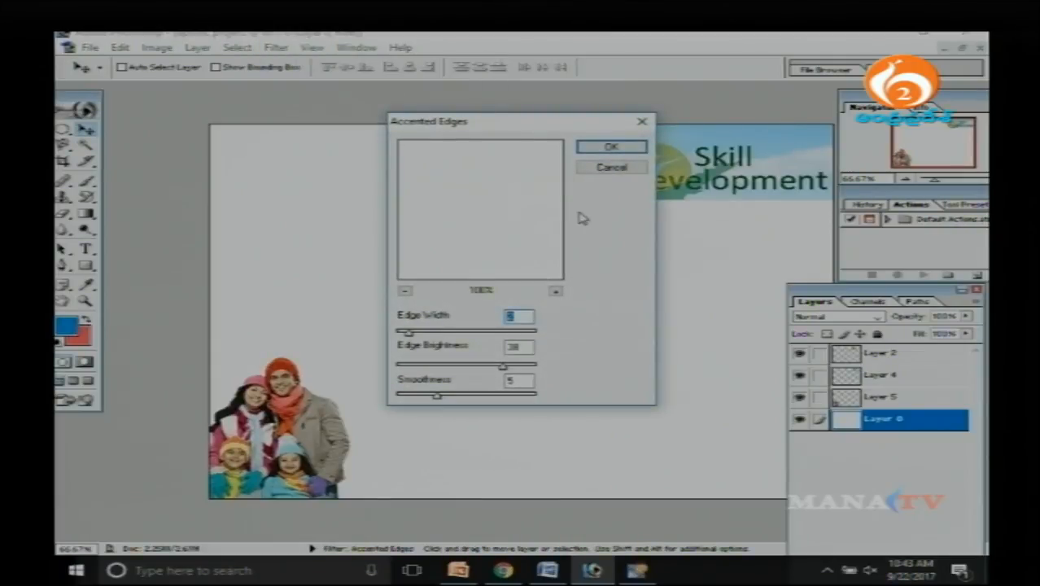
pyautogui.moveTo(531, 126); pyautogui.dragTo(585, 140)
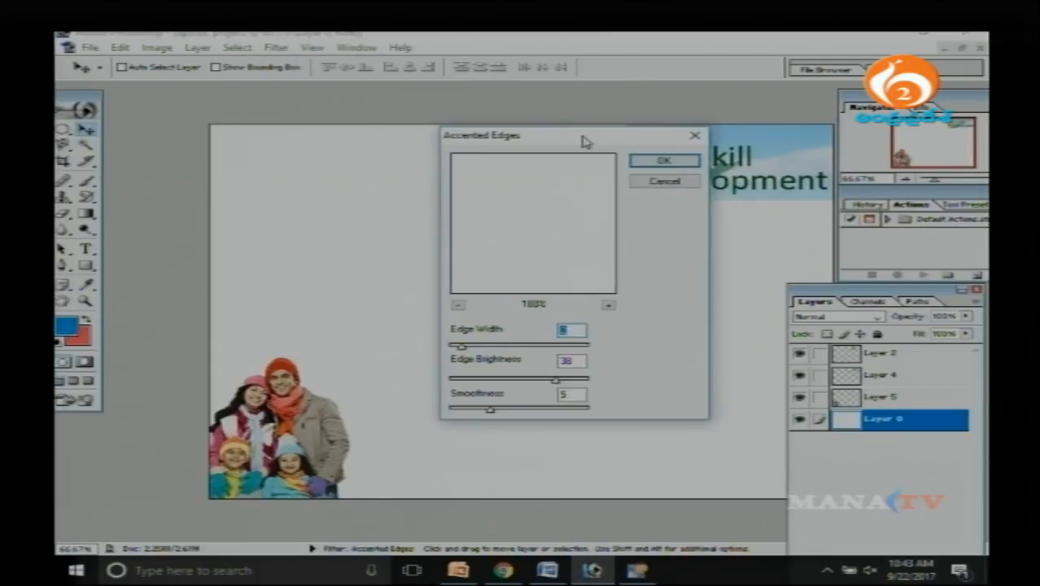
pyautogui.click(664, 180)
# Apply the Charcoal sketch filter to Layer 0 with detail 5 and light/dark balance 50.
pyautogui.click(282, 49)
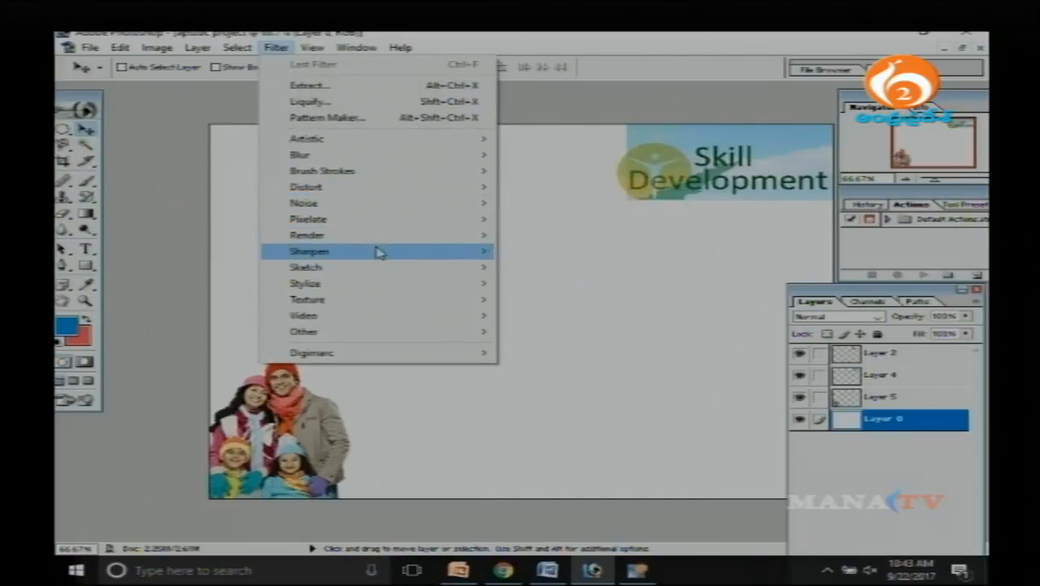
pyautogui.moveTo(379, 270)
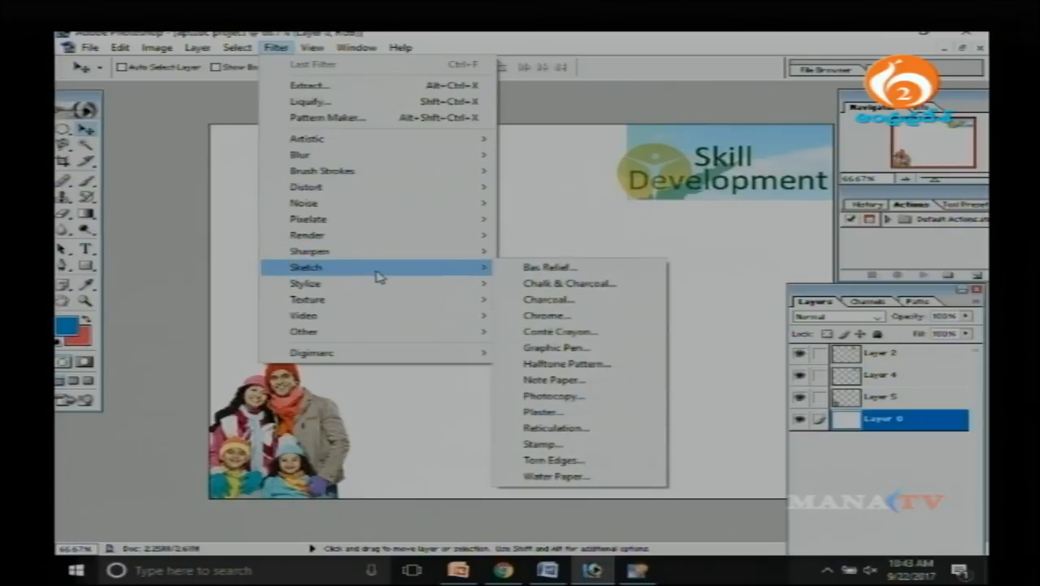
pyautogui.click(585, 300)
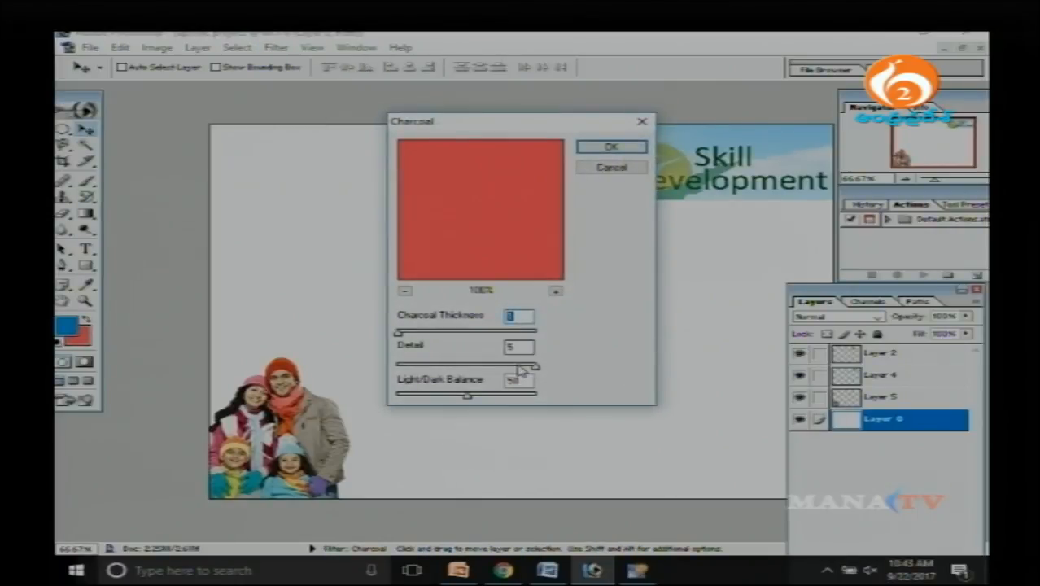
pyautogui.click(612, 148)
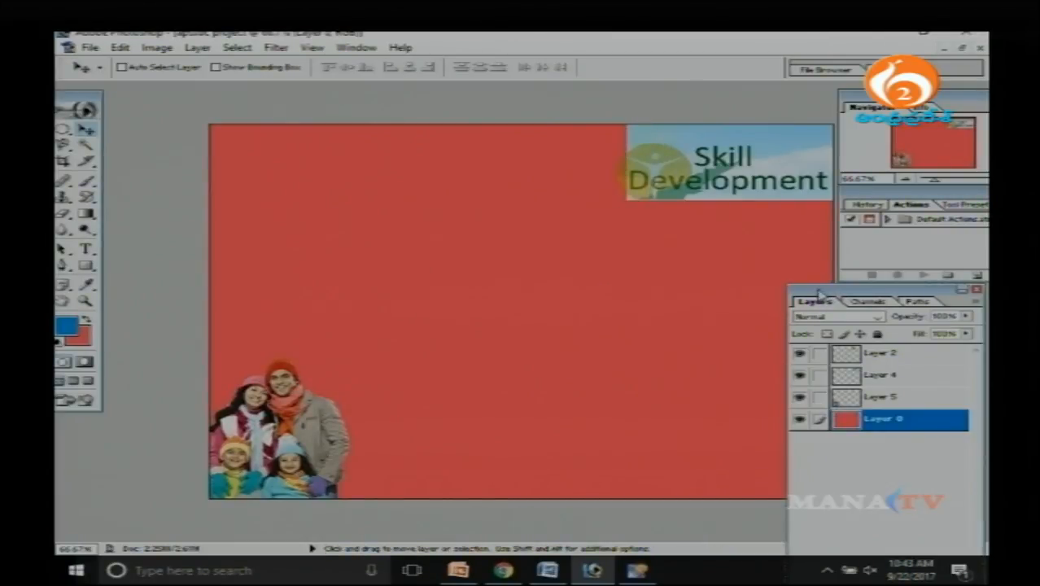
# Apply the Extrude stylize filter to the red background on Layer 0.
pyautogui.moveTo(814, 306); pyautogui.dragTo(792, 307)
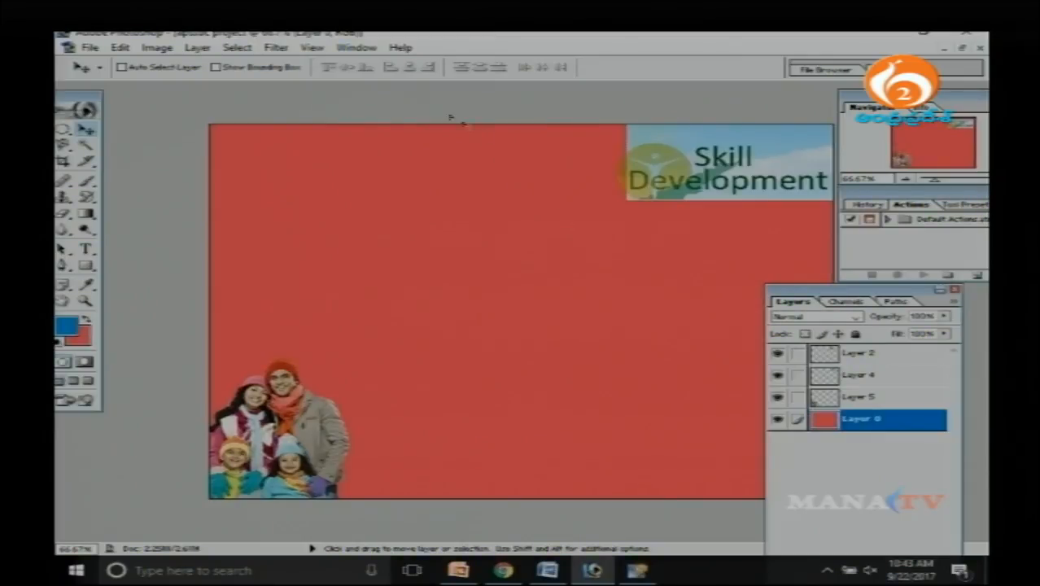
pyautogui.click(278, 48)
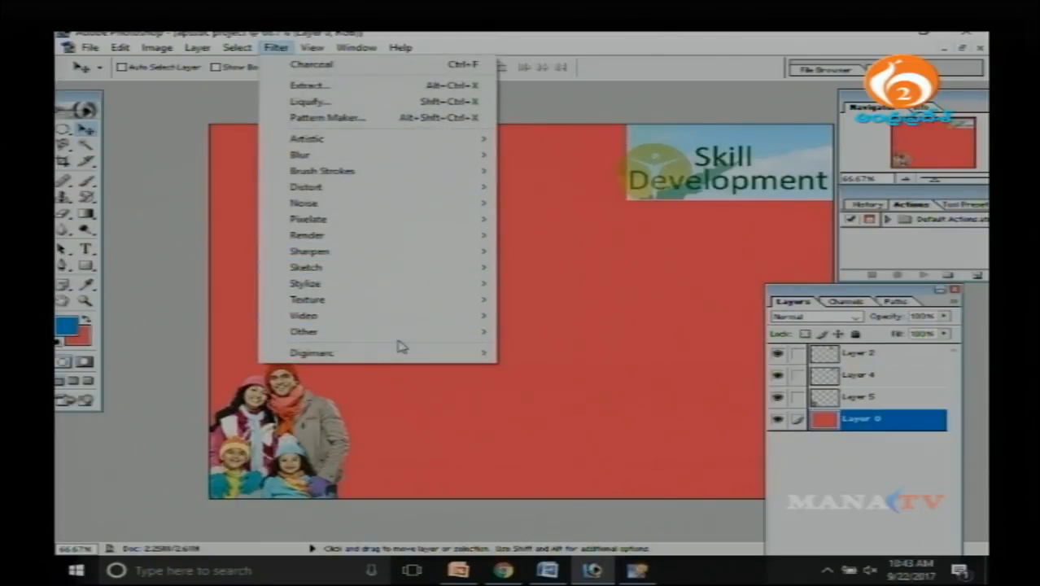
pyautogui.moveTo(401, 305)
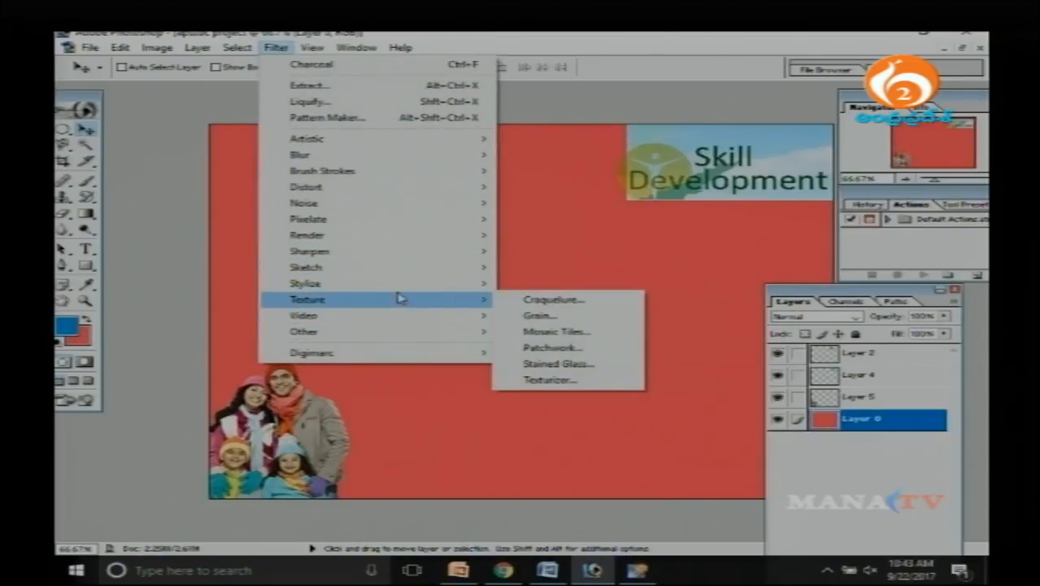
pyautogui.click(592, 318)
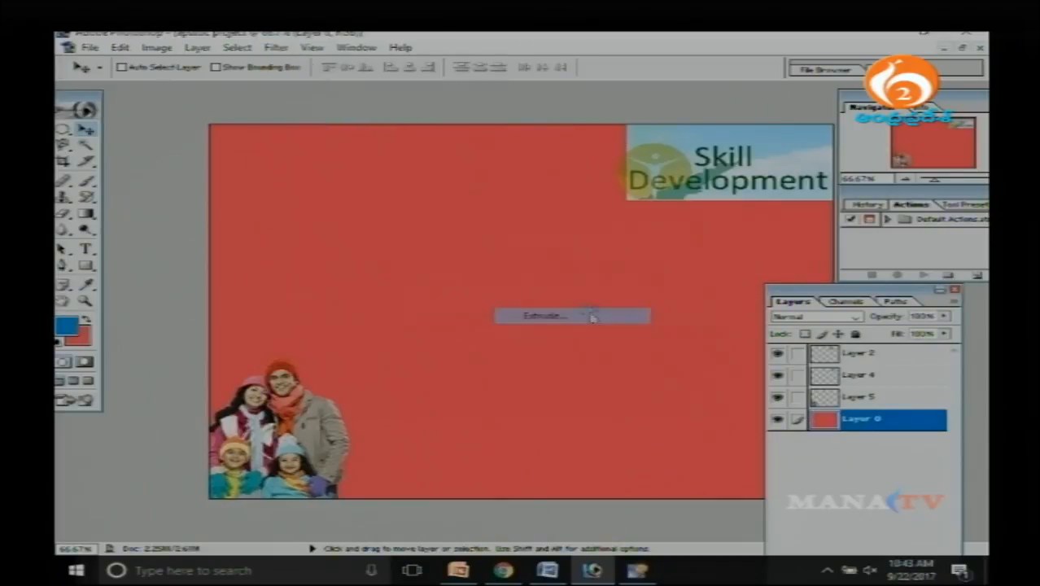
pyautogui.click(675, 191)
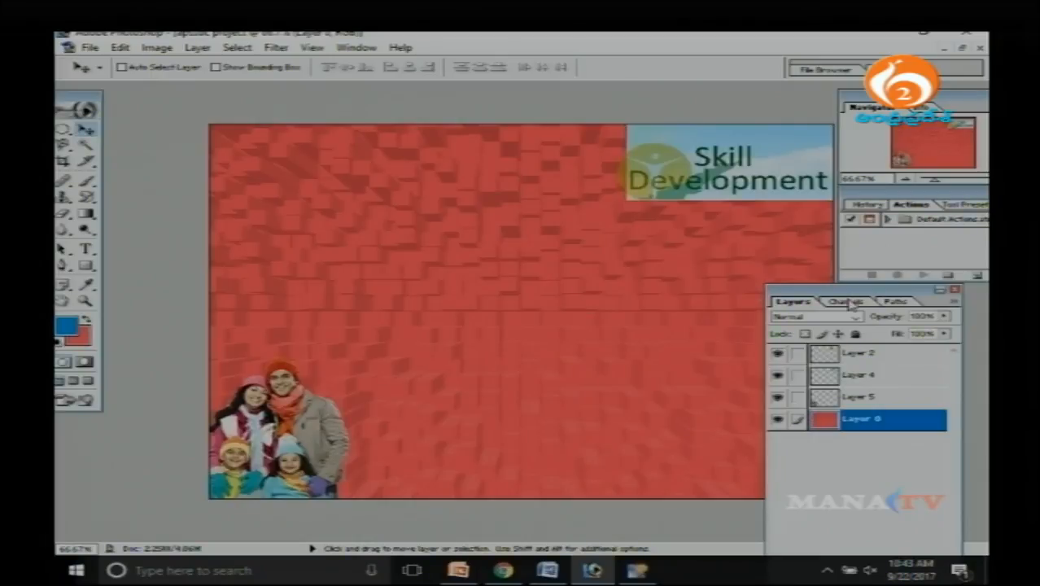
# Try warping the extruded red background of Layer 0 with Liquify, using brush size 64 and brush pressure 50.
pyautogui.moveTo(845, 293); pyautogui.dragTo(871, 293)
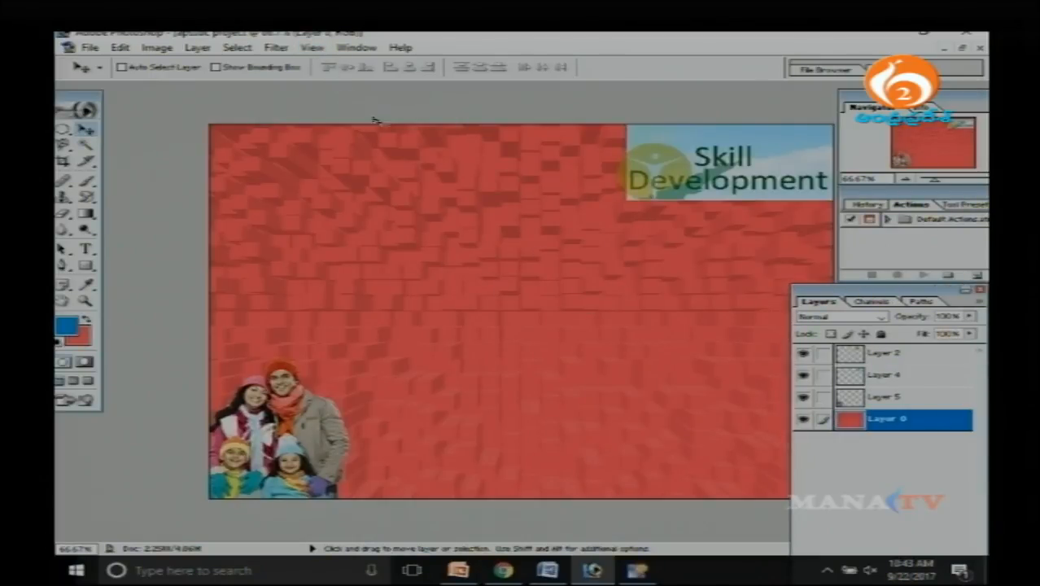
pyautogui.click(276, 47)
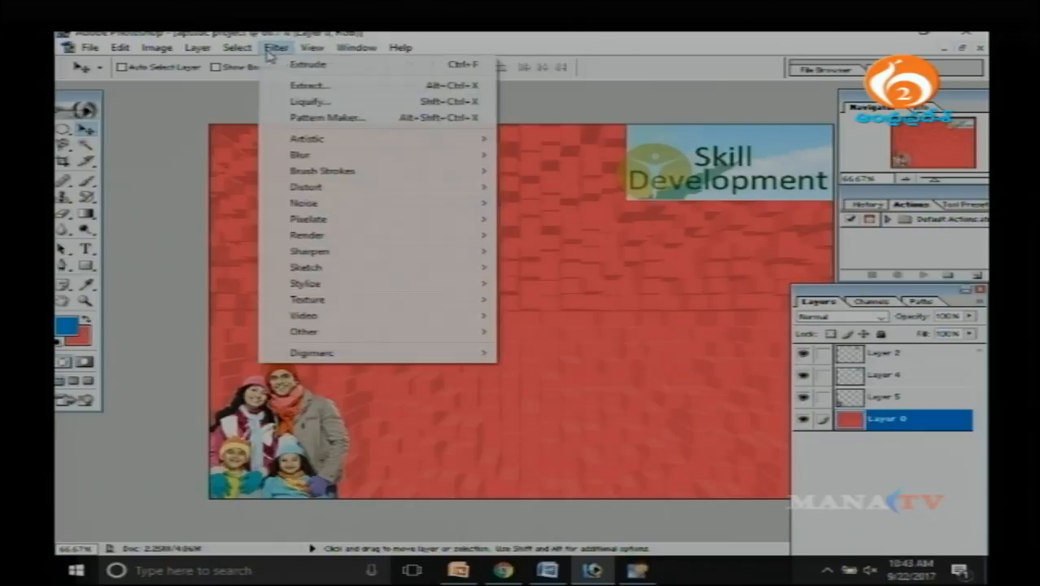
pyautogui.click(349, 108)
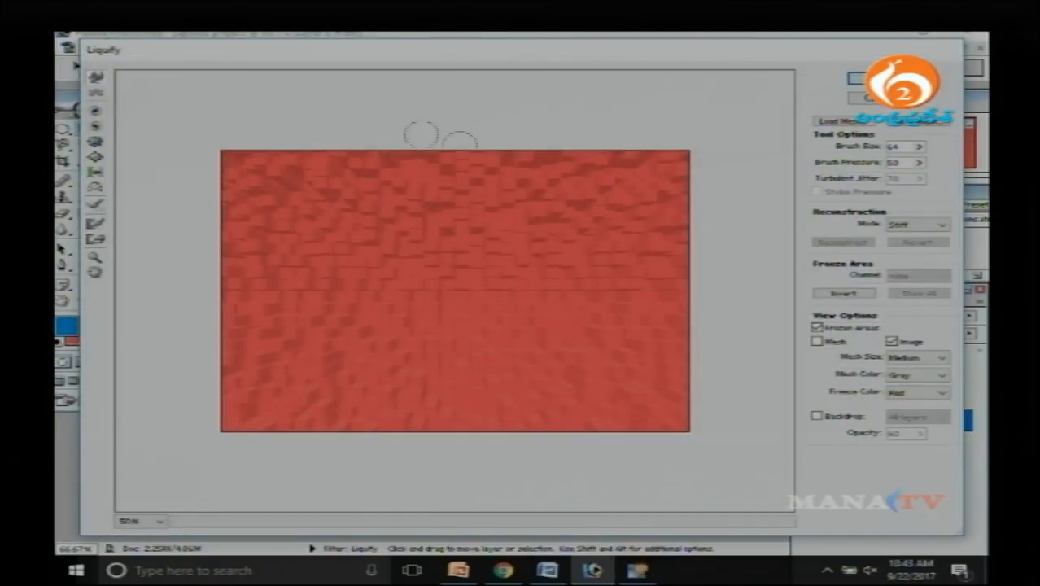
pyautogui.moveTo(358, 208)
pyautogui.mouseDown()
pyautogui.moveTo(407, 281)
pyautogui.moveTo(420, 196)
pyautogui.mouseUp()
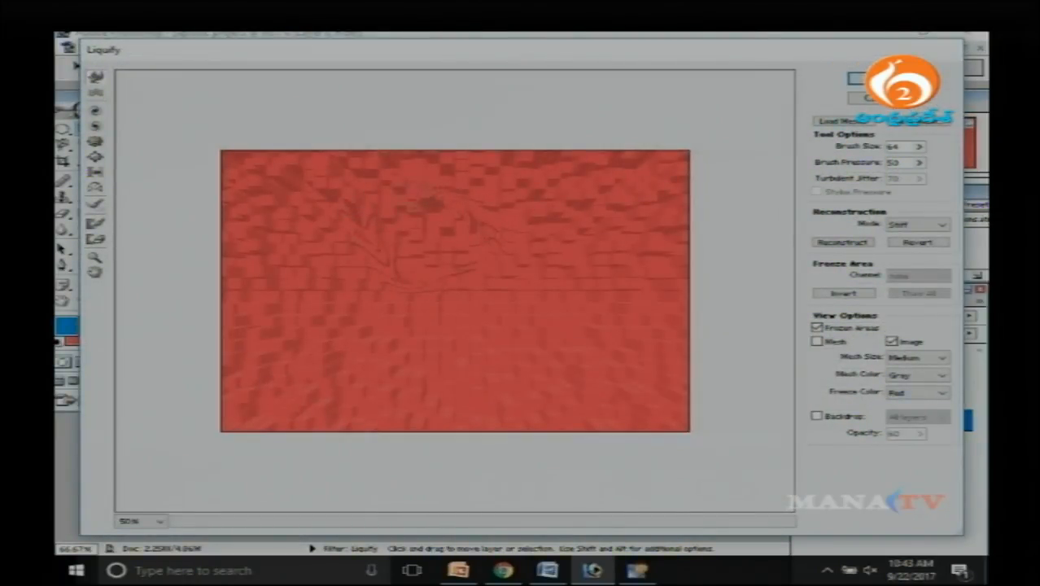
pyautogui.moveTo(505, 236)
pyautogui.mouseDown()
pyautogui.moveTo(661, 259)
pyautogui.moveTo(281, 333)
pyautogui.moveTo(399, 276)
pyautogui.moveTo(569, 429)
pyautogui.moveTo(293, 181)
pyautogui.moveTo(295, 346)
pyautogui.moveTo(337, 184)
pyautogui.moveTo(580, 219)
pyautogui.mouseUp()
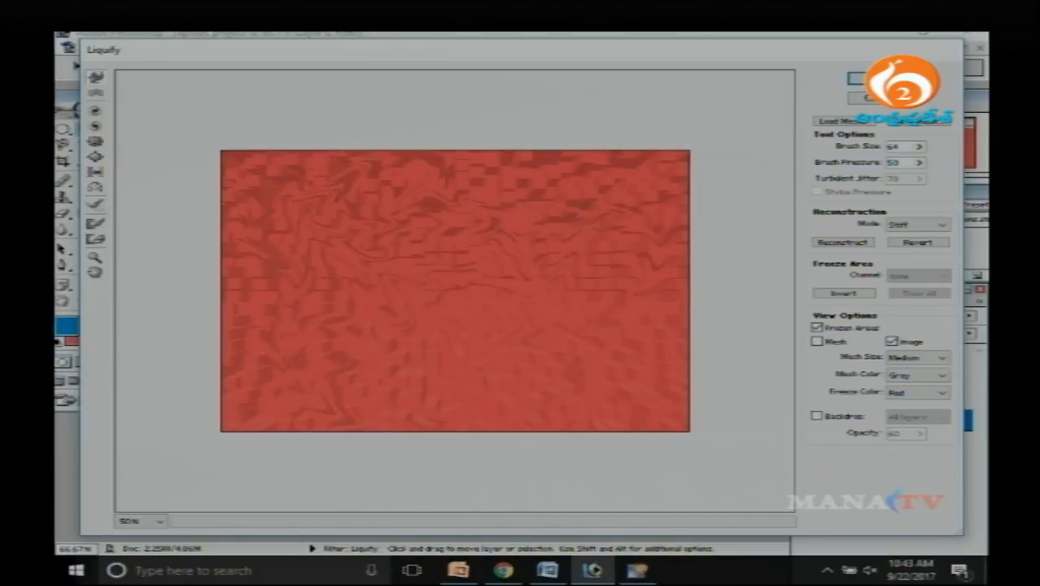
pyautogui.click(881, 101)
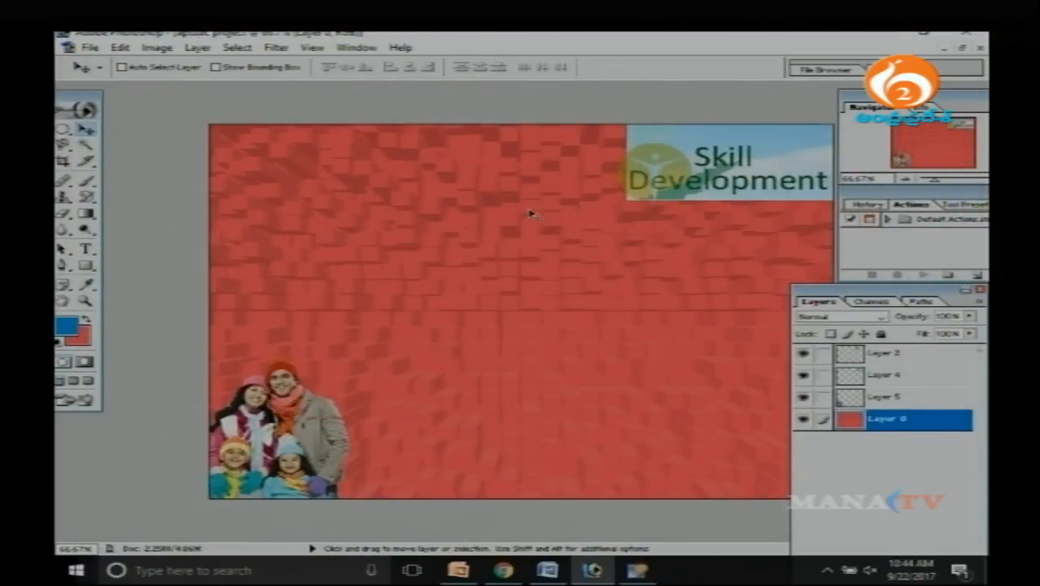
# Apply the Plastic Wrap artistic filter to Layer 0 with highlight strength 15, detail 9 and smoothness 7.
pyautogui.click(276, 49)
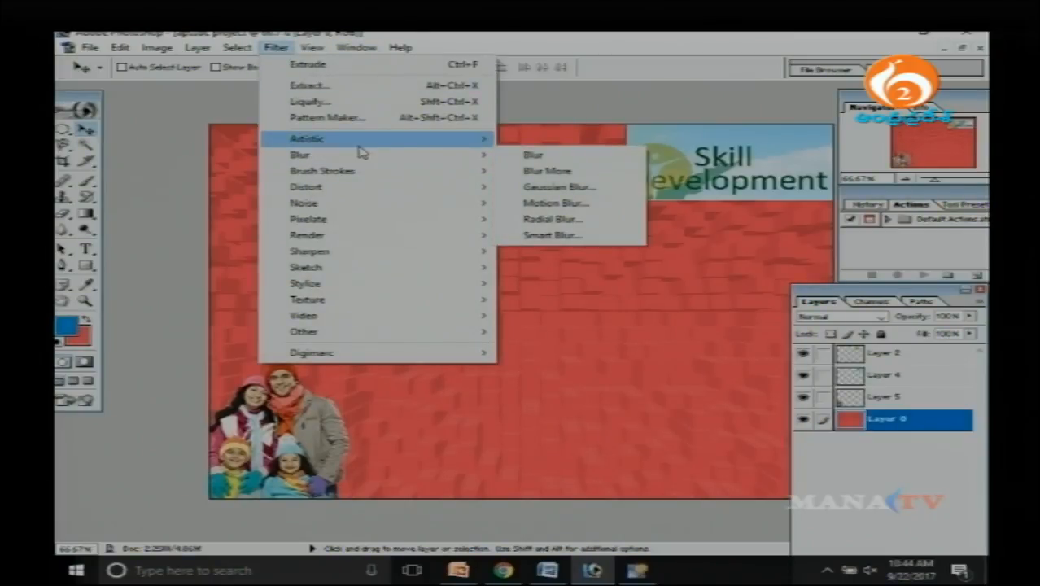
pyautogui.moveTo(360, 148)
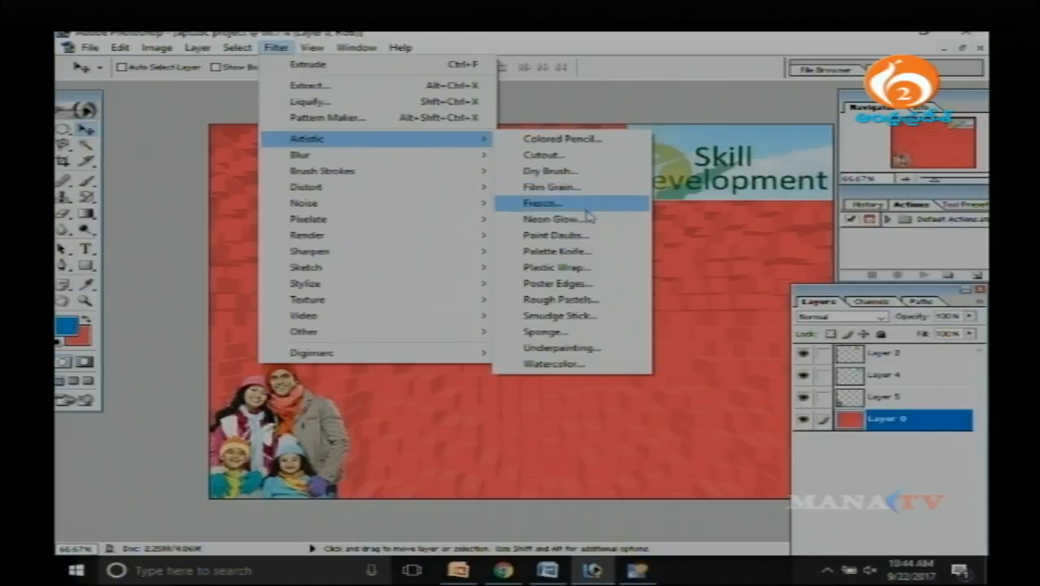
pyautogui.click(597, 276)
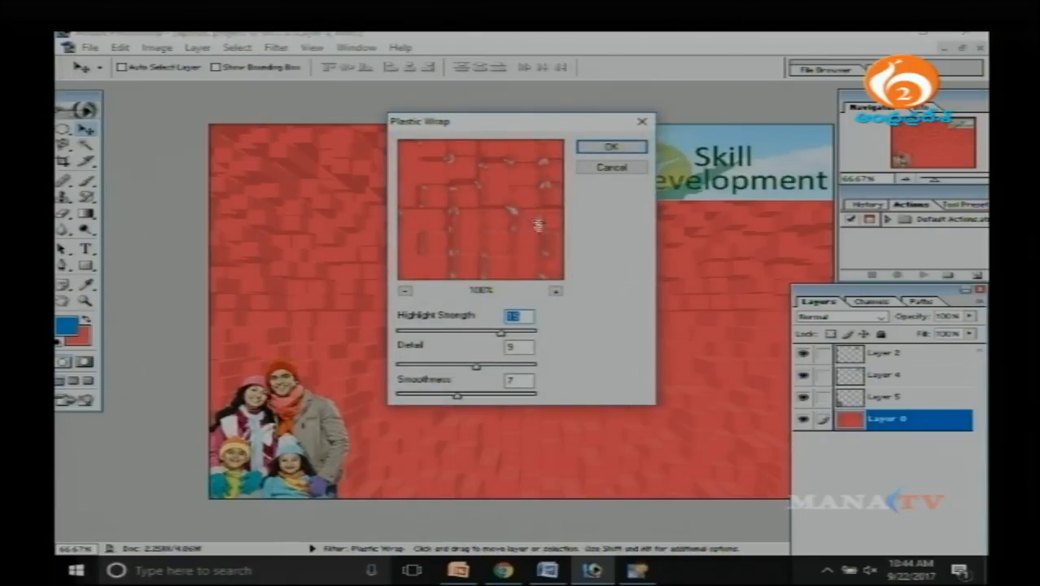
pyautogui.click(612, 147)
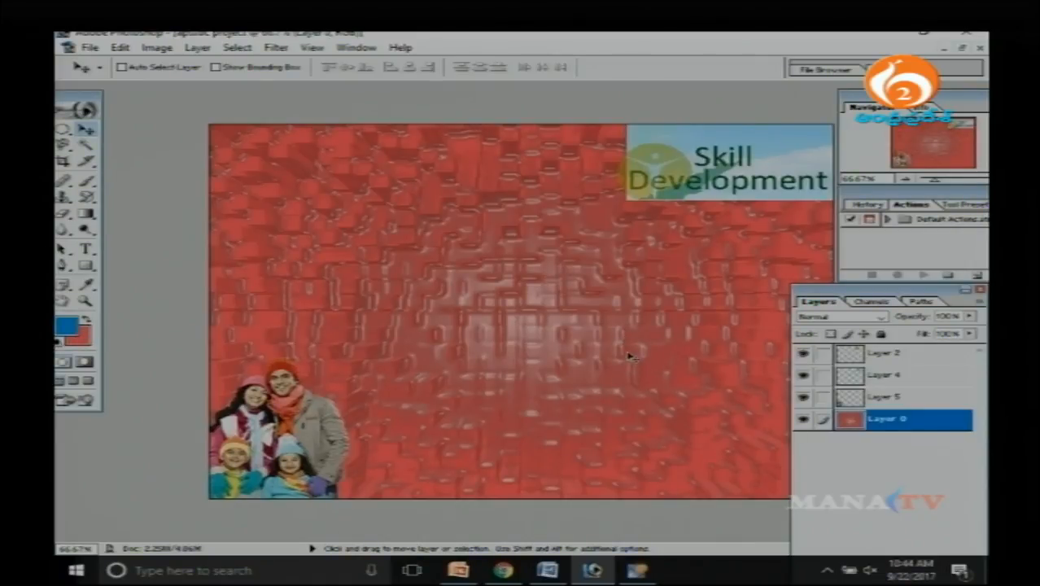
# Apply the Paint Daubs artistic filter to Layer 0 with sharpness 7 and the Simple brush type.
pyautogui.click(276, 48)
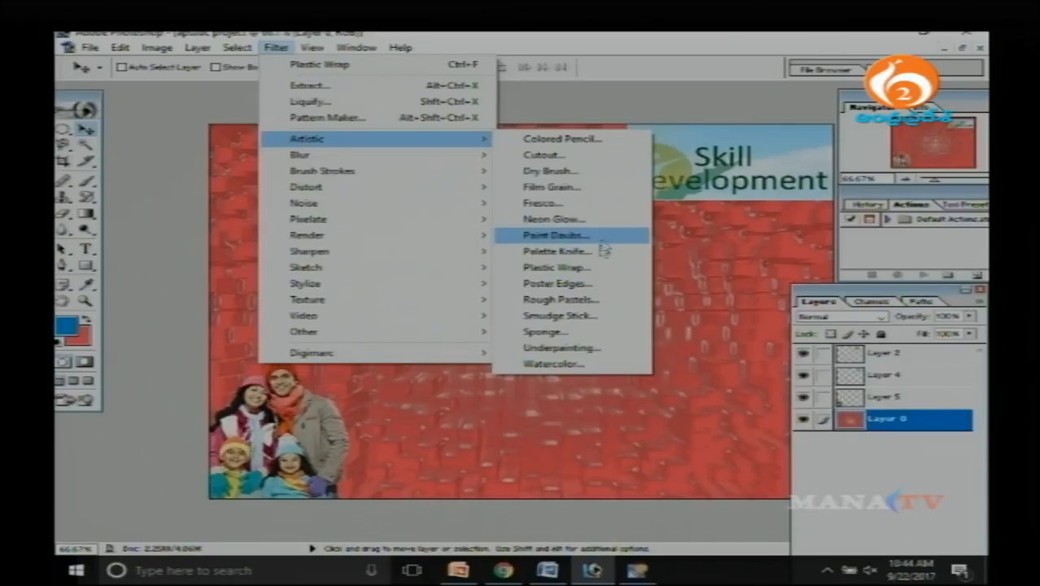
pyautogui.click(598, 236)
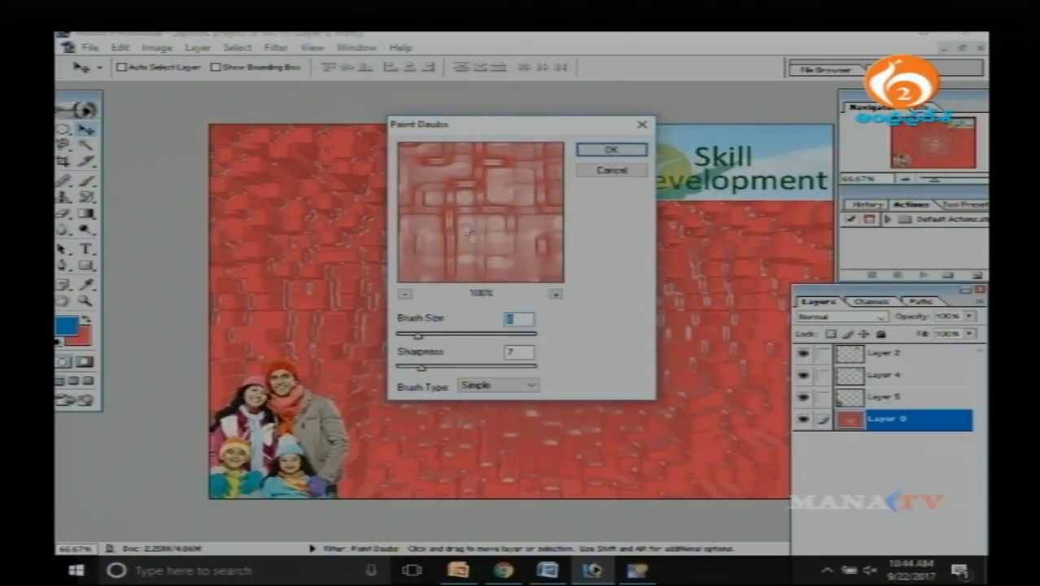
pyautogui.click(610, 150)
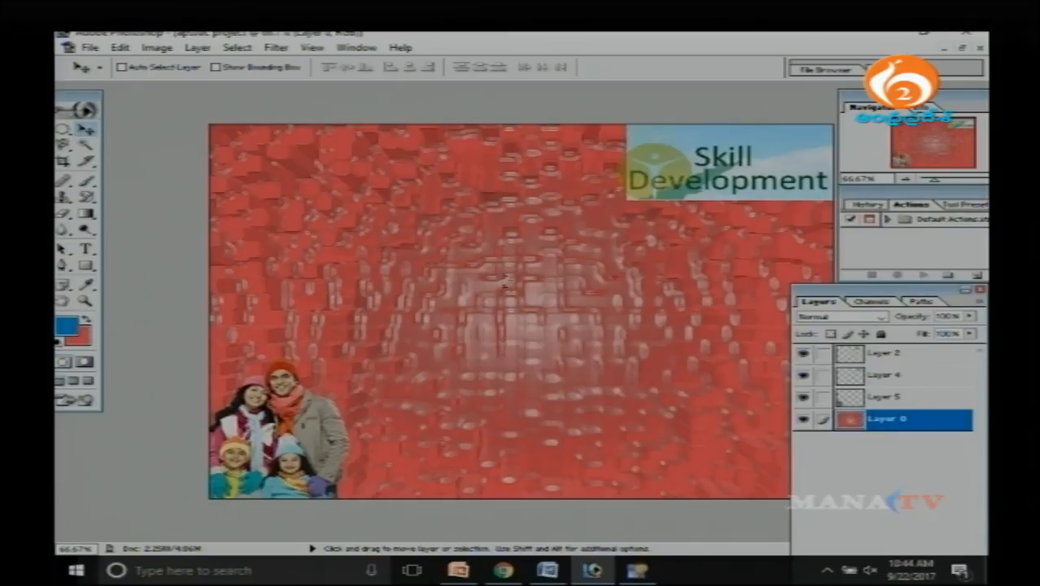
# Undo the Paint Daubs, Plastic Wrap and Extrude filters on Layer 0, back to the plain red background.
pyautogui.hotkey('ctrl', 'alt', 'z')
pyautogui.hotkey('ctrl', 'alt', 'z')
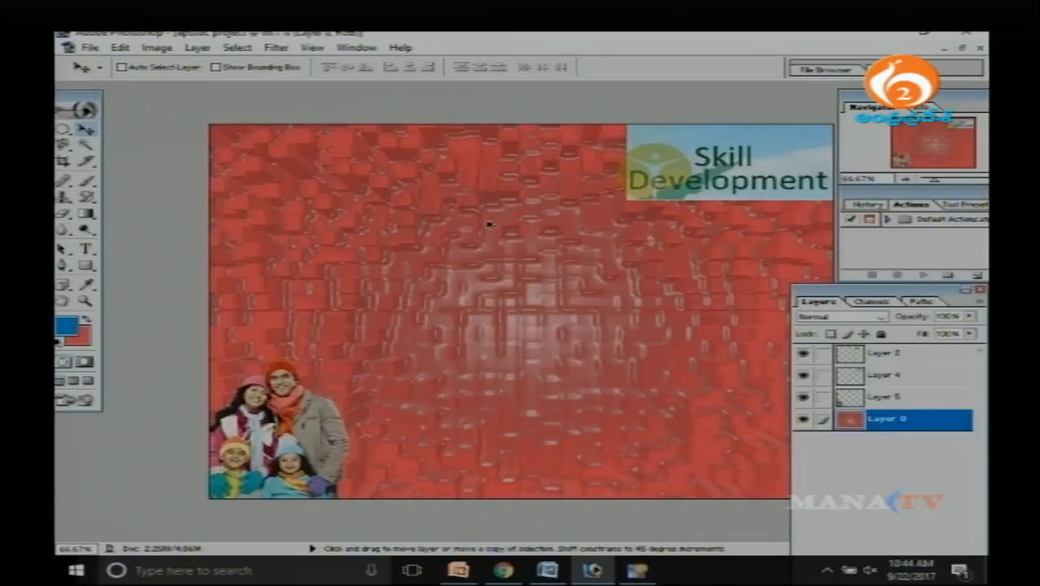
pyautogui.hotkey('ctrl', 'alt', 'z')
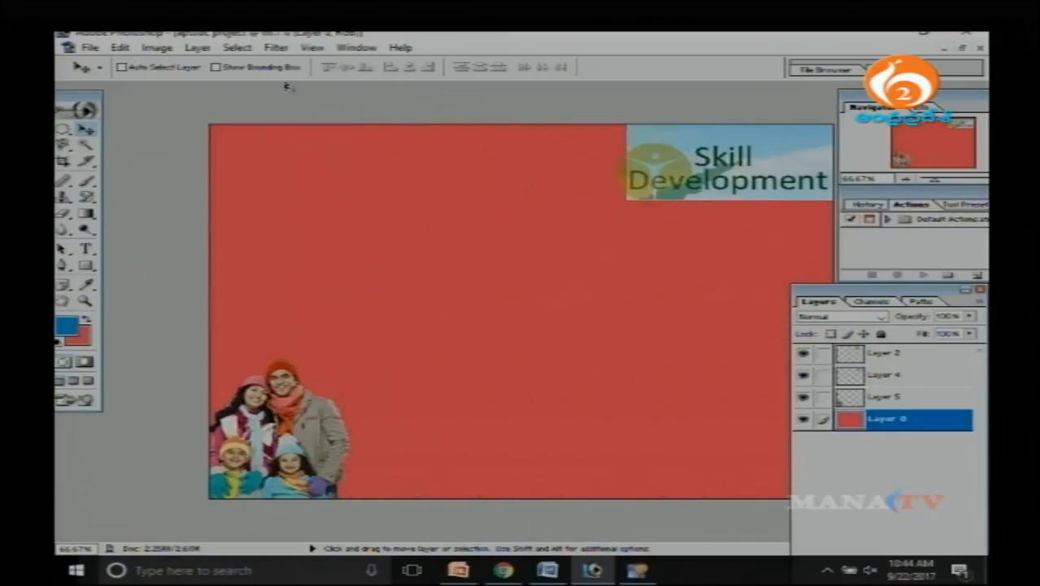
# Try the Crosshatch brush strokes filter on Layer 0 with stroke length 25 and increased strength and sharpness.
pyautogui.click(276, 47)
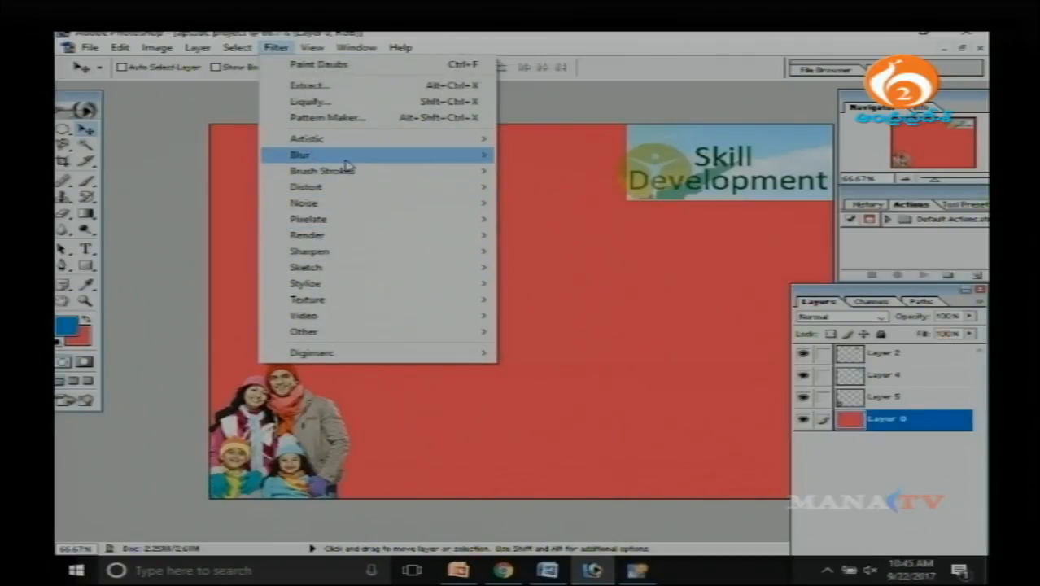
pyautogui.moveTo(346, 145)
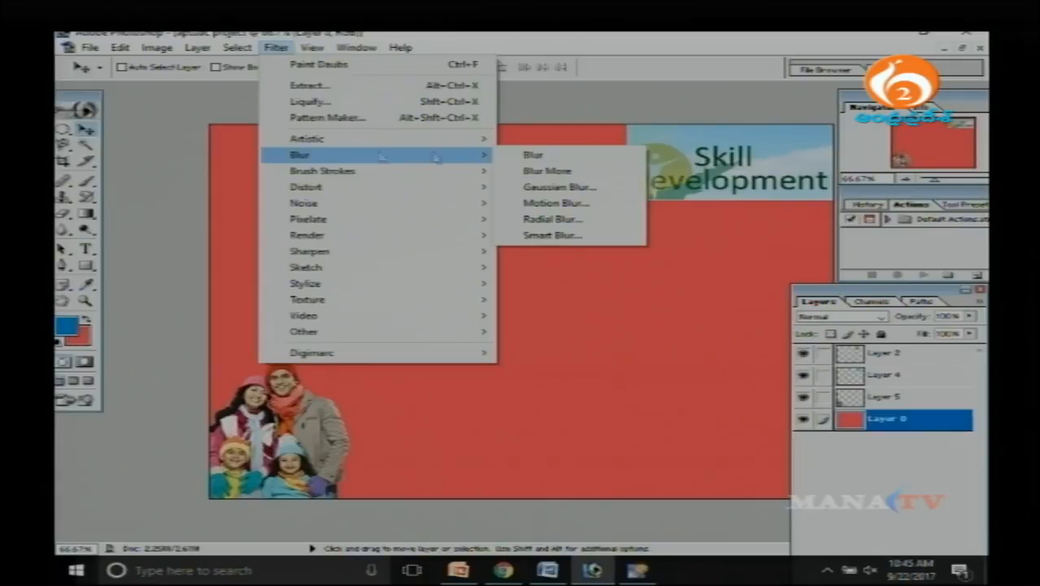
pyautogui.moveTo(463, 174)
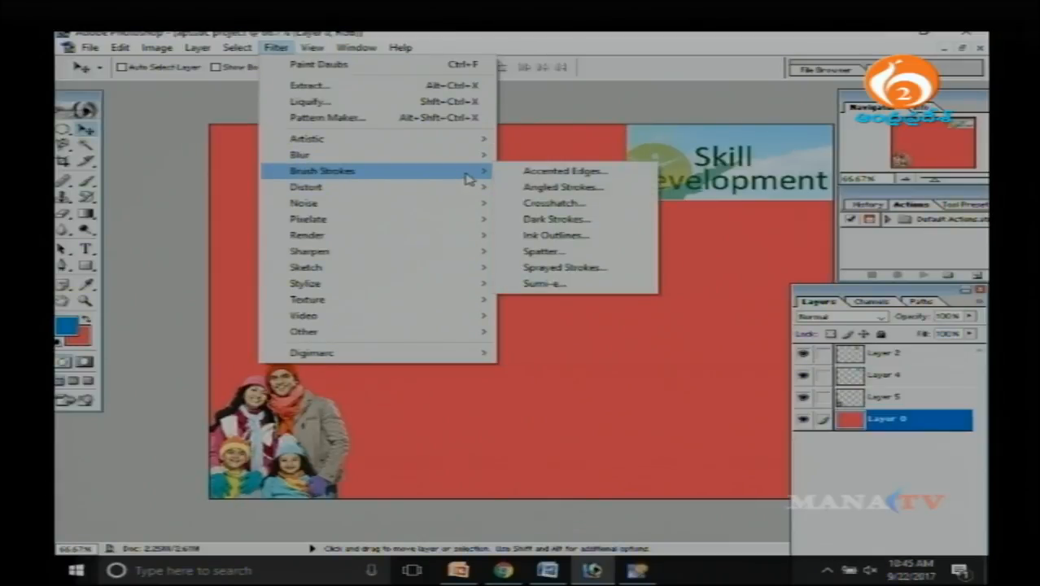
pyautogui.click(597, 209)
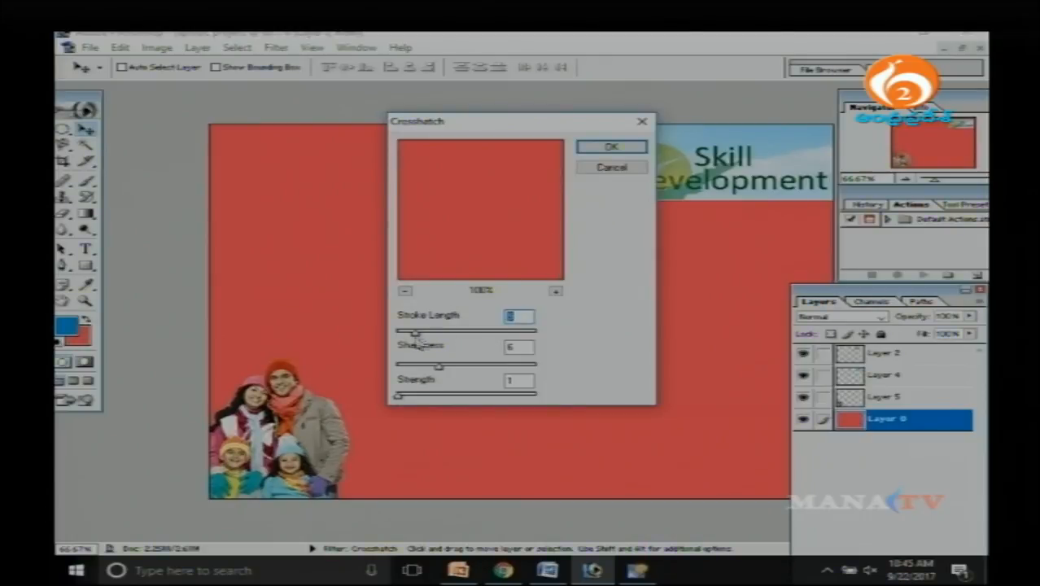
pyautogui.moveTo(415, 333); pyautogui.dragTo(462, 333)
pyautogui.moveTo(400, 397); pyautogui.dragTo(467, 399)
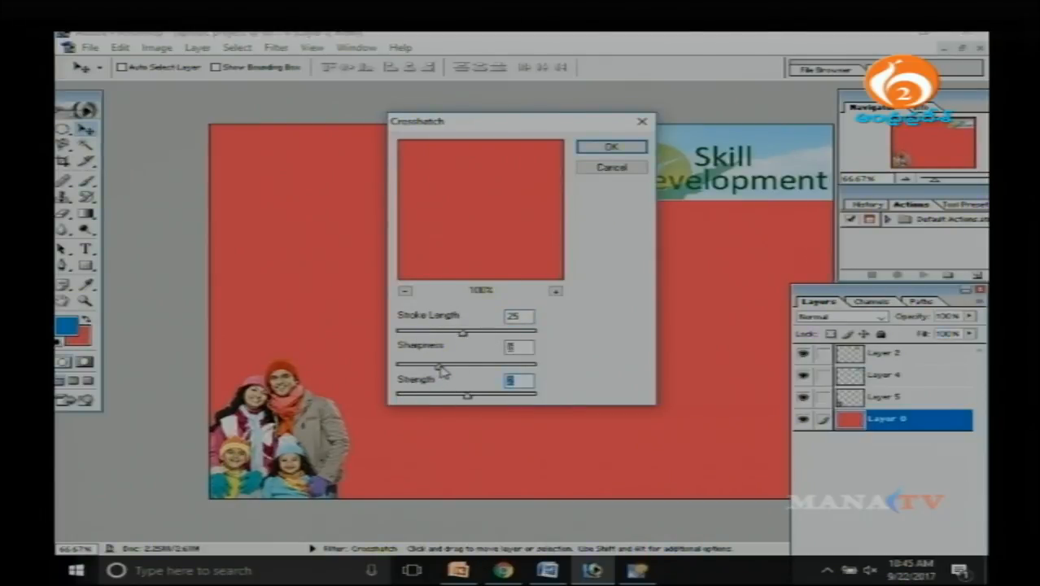
pyautogui.moveTo(442, 365); pyautogui.dragTo(492, 365)
pyautogui.click(613, 167)
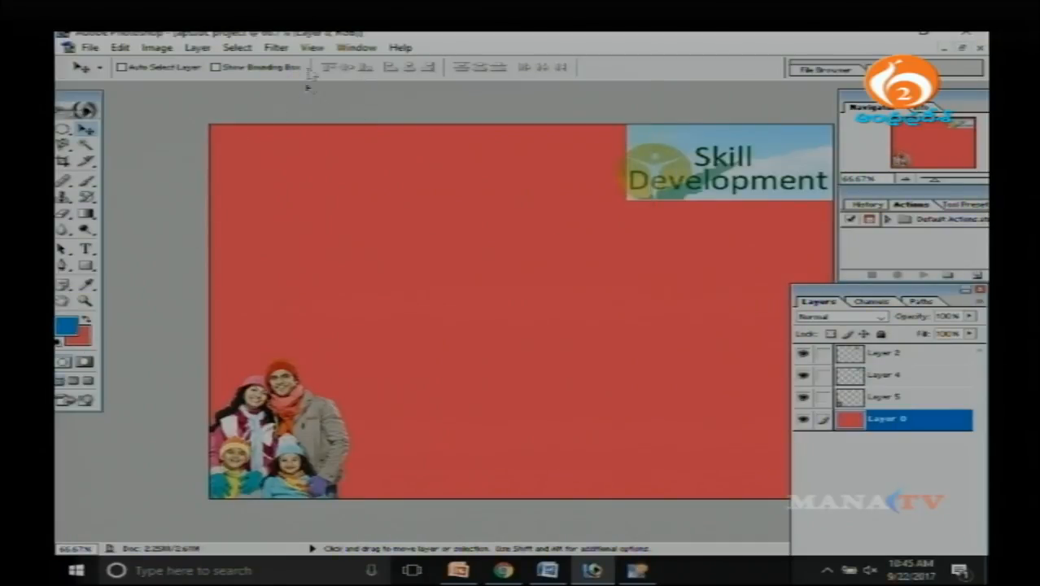
# Apply the Fragment pixelate filter to the red background on Layer 0.
pyautogui.click(277, 47)
pyautogui.click(284, 49)
pyautogui.click(279, 49)
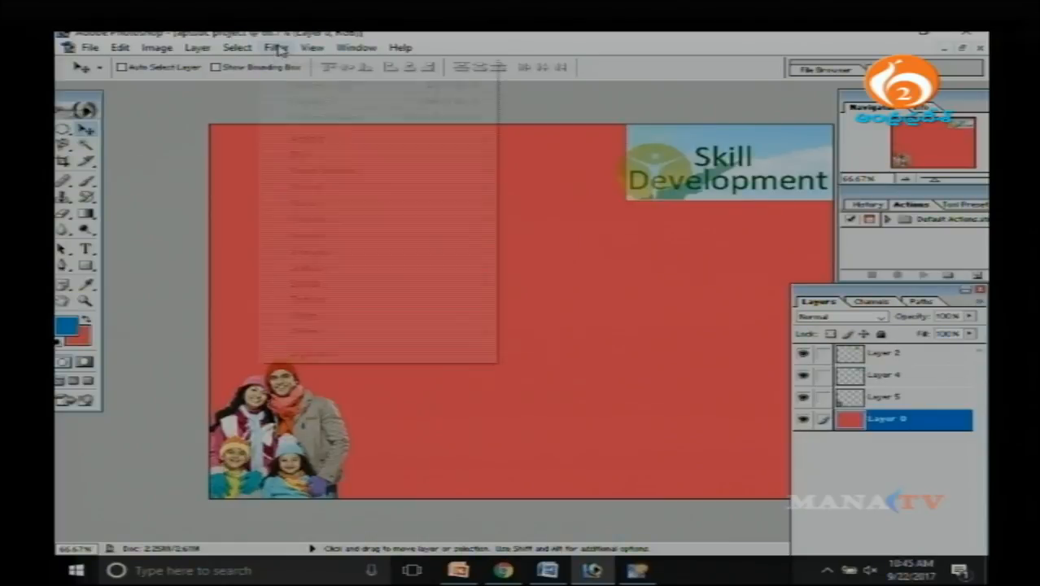
pyautogui.moveTo(336, 172)
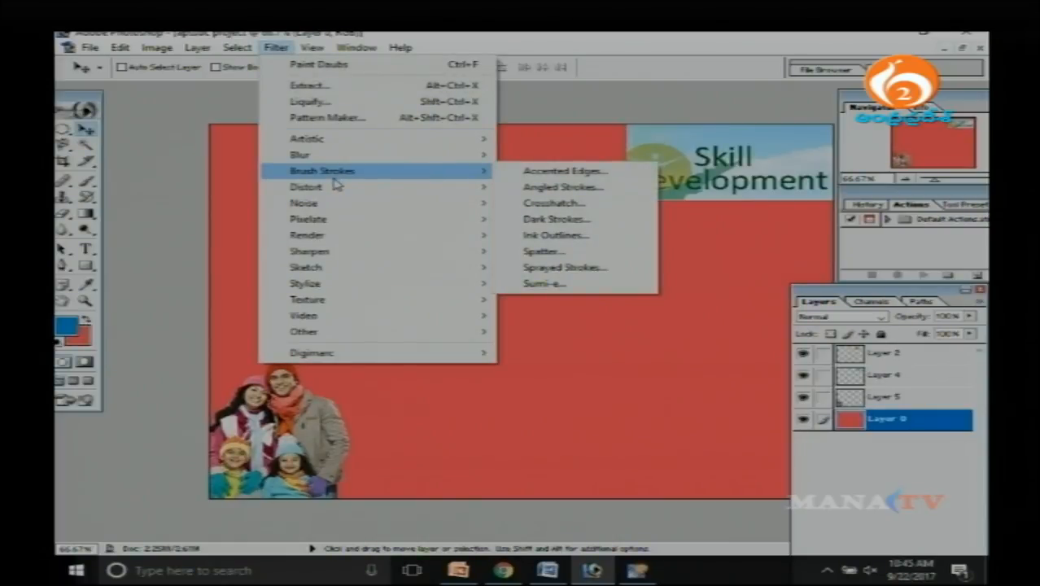
pyautogui.moveTo(352, 210)
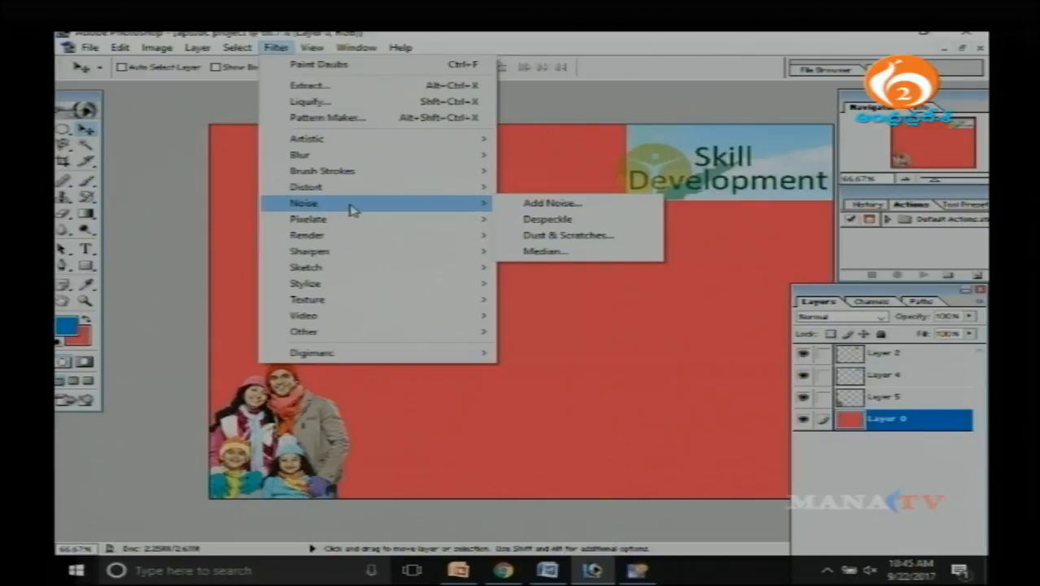
pyautogui.moveTo(364, 231)
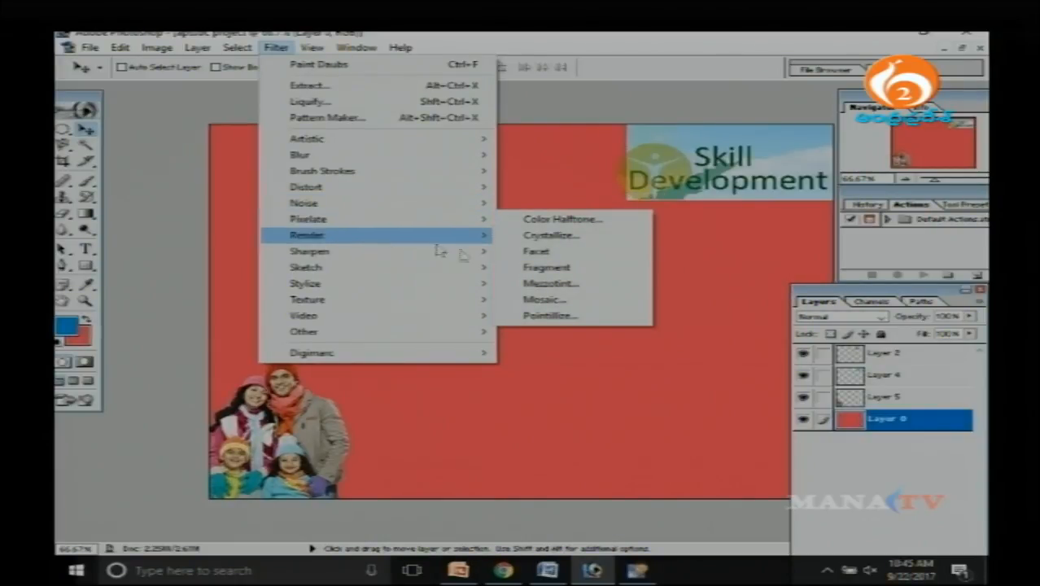
pyautogui.click(533, 268)
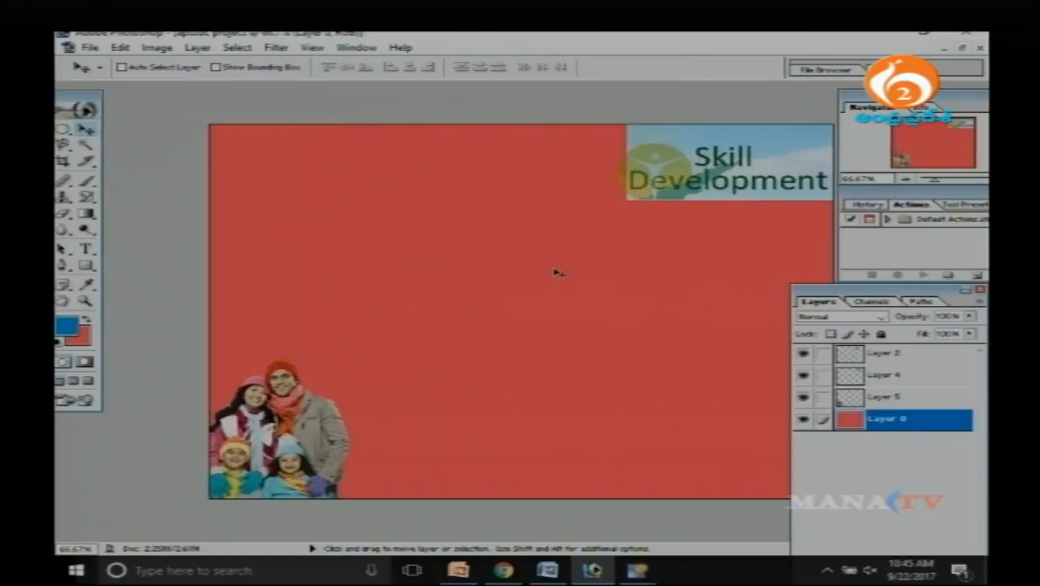
# Try the Find Edges stylize filter on Layer 0 and undo it.
pyautogui.click(277, 48)
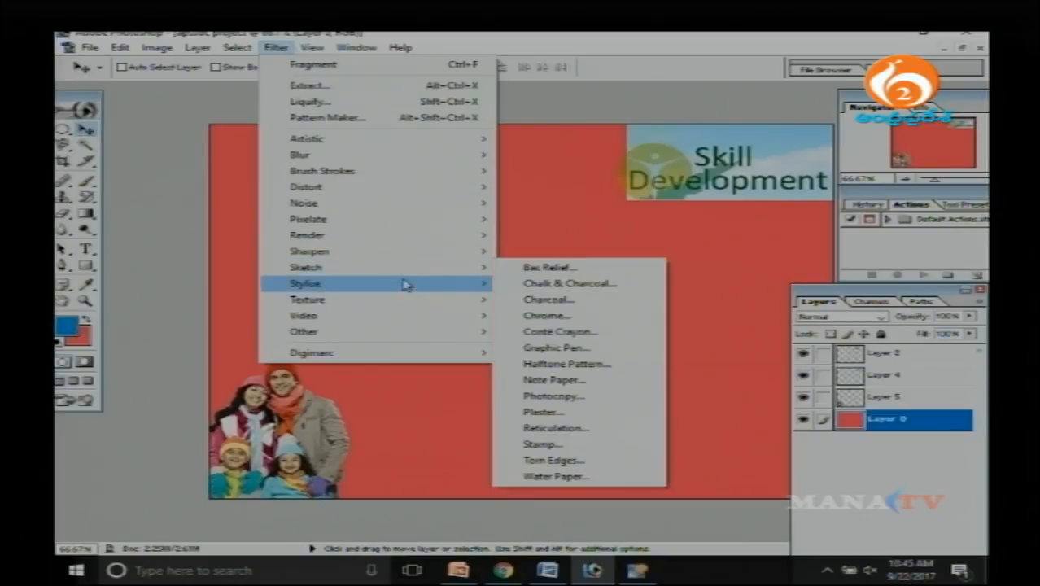
pyautogui.moveTo(406, 283)
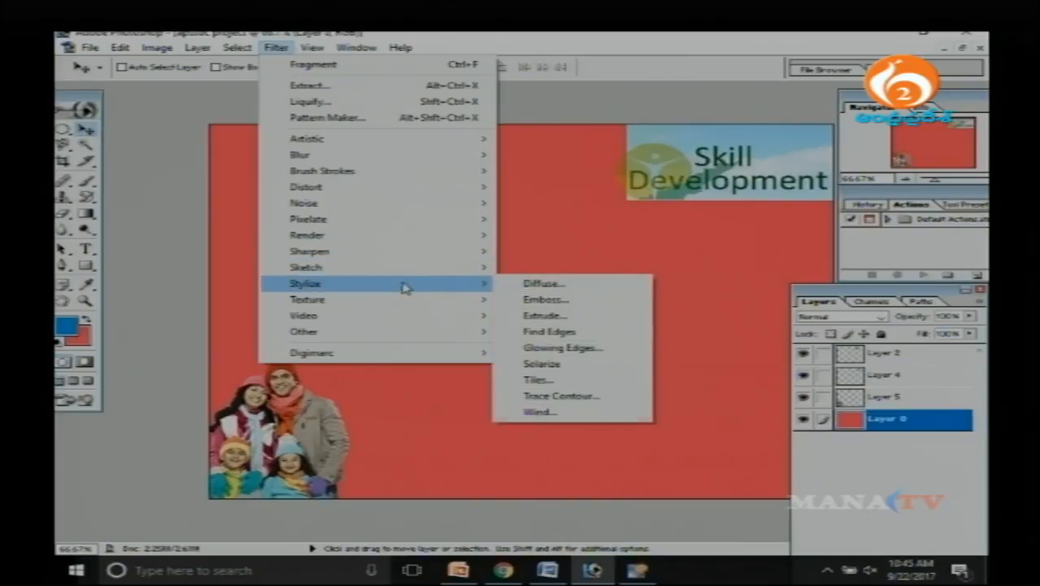
pyautogui.click(617, 331)
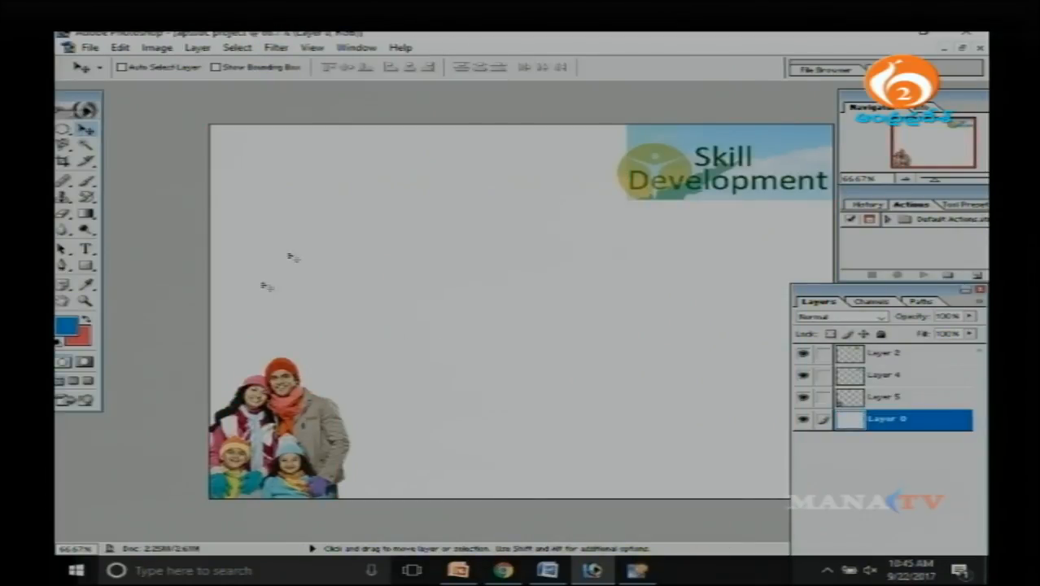
pyautogui.hotkey('ctrl', 'z')
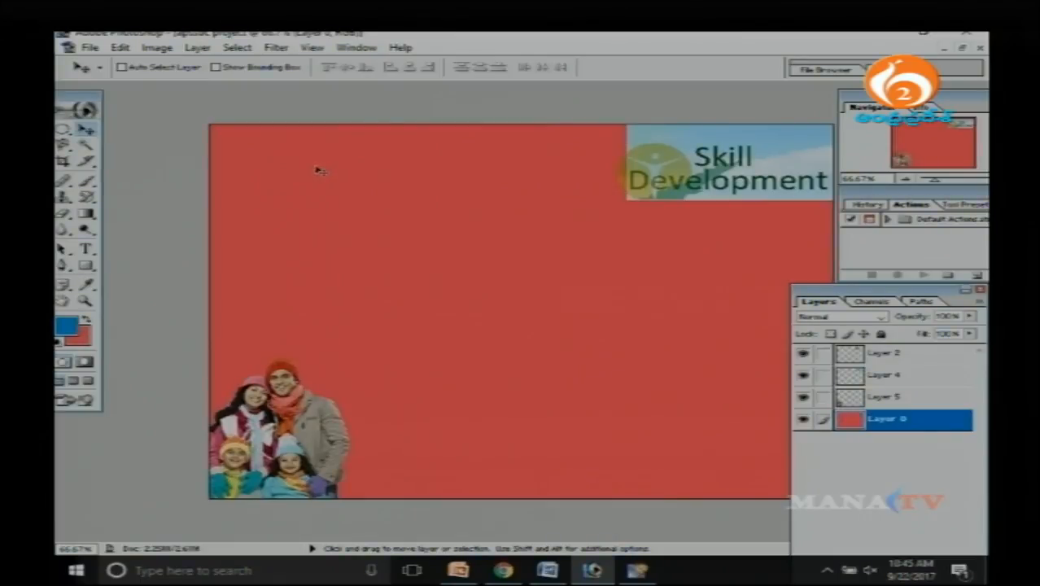
# Apply the 3D Transform render filter to Layer 0 with a small cube drawn near the centre of the preview.
pyautogui.click(277, 48)
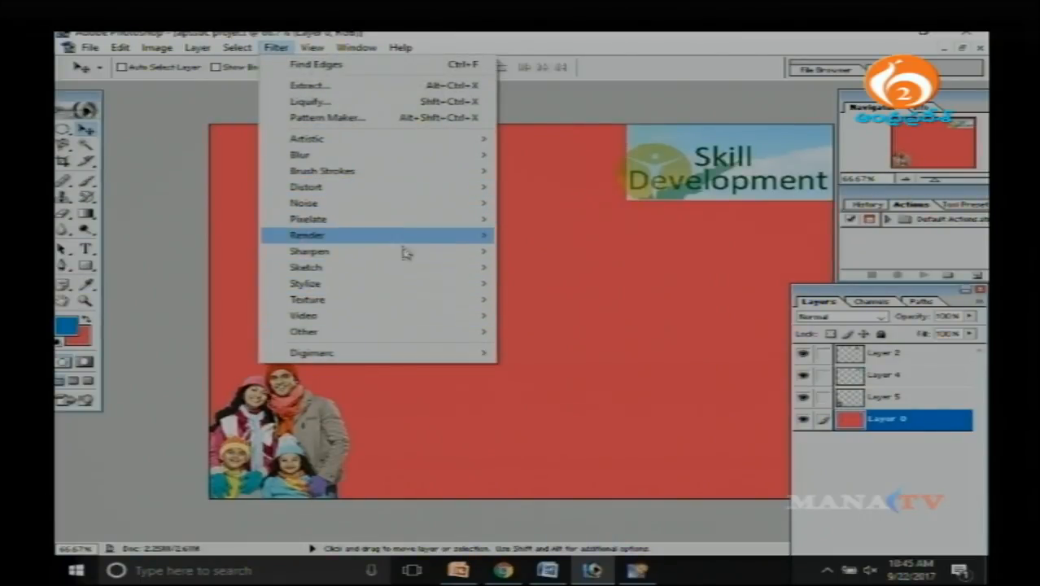
pyautogui.moveTo(403, 237)
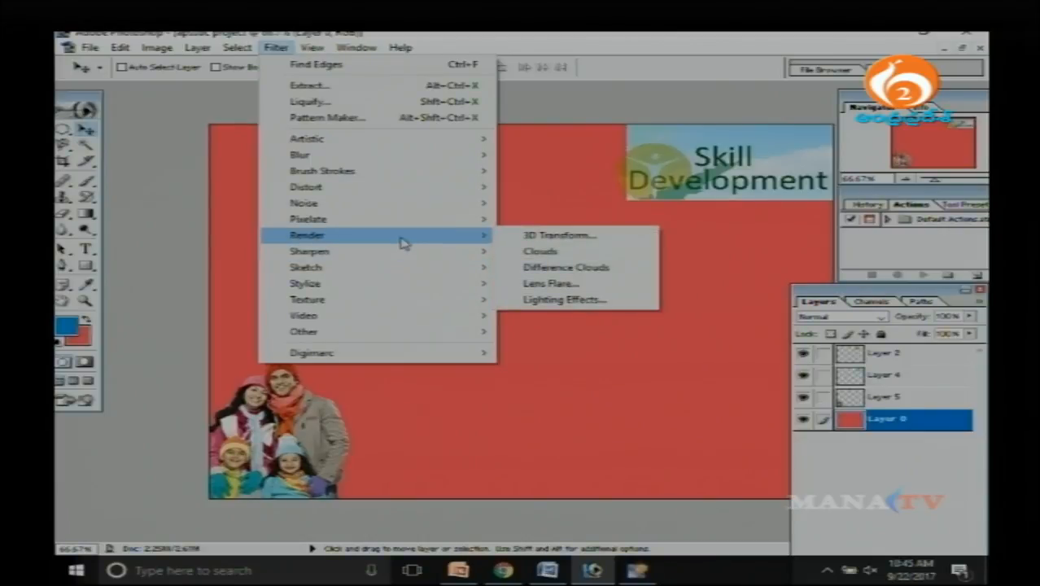
pyautogui.click(560, 236)
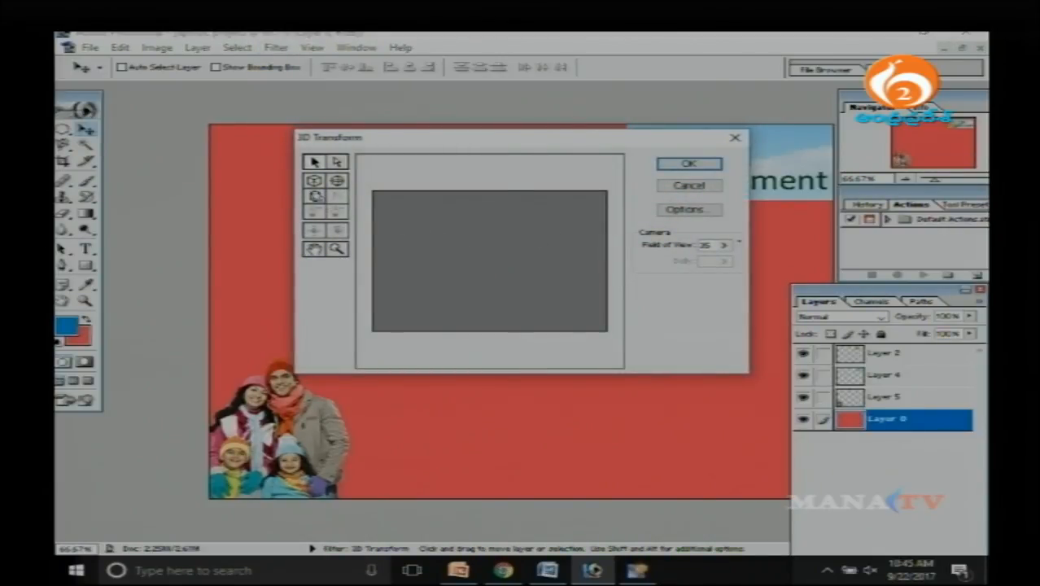
pyautogui.click(315, 180)
pyautogui.moveTo(478, 220); pyautogui.dragTo(525, 271)
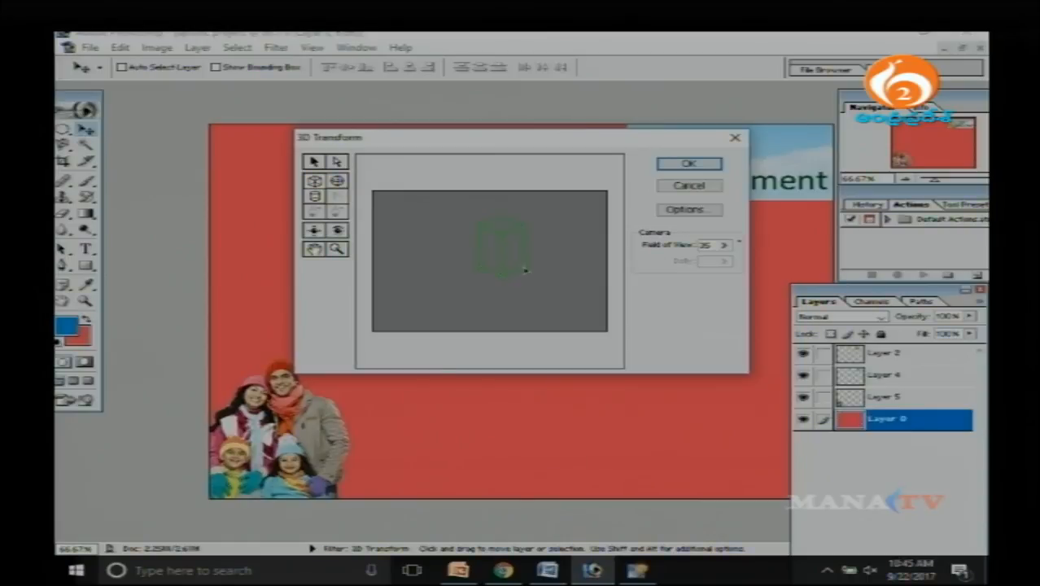
pyautogui.click(688, 163)
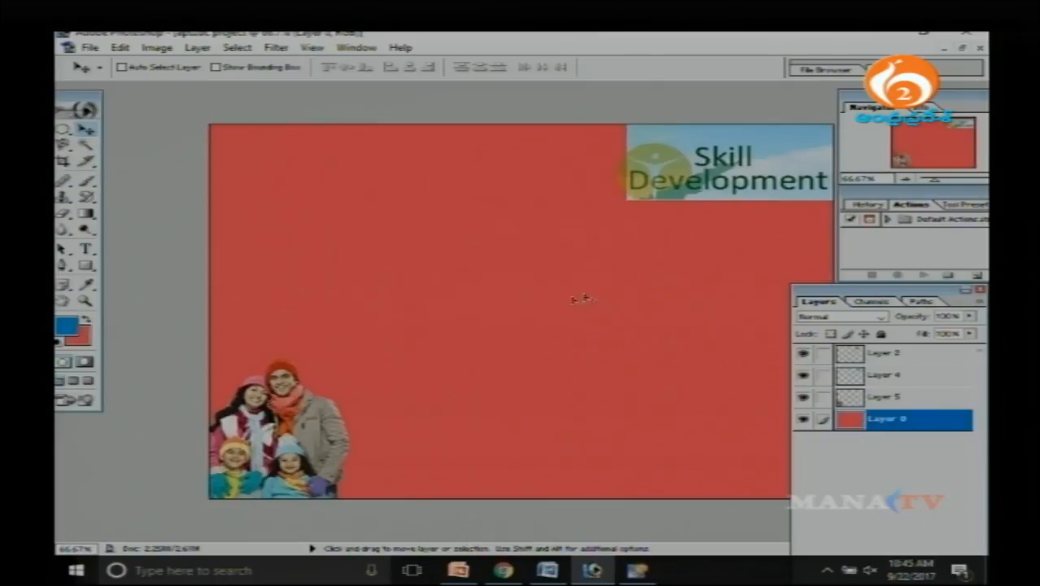
# Swap the foreground and background colours so that red is the foreground colour.
pyautogui.click(68, 327)
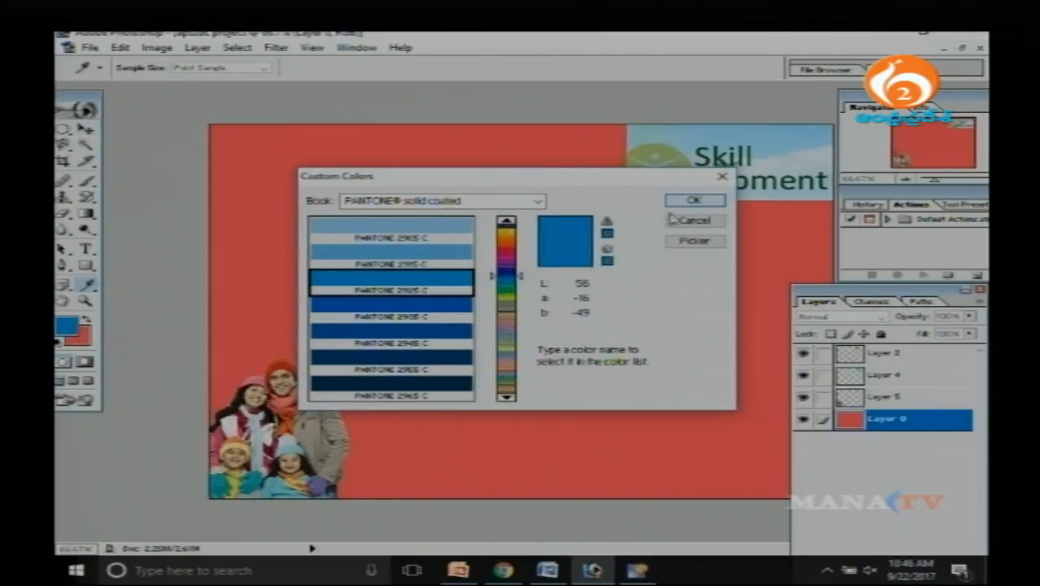
pyautogui.click(672, 218)
pyautogui.press('x')
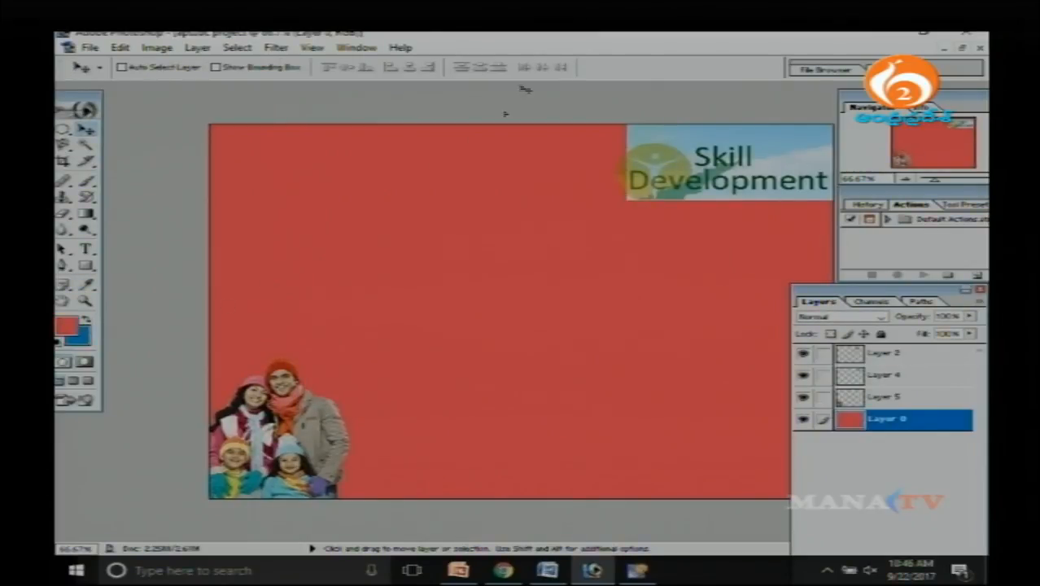
# Apply the Dust & Scratches noise filter to the red background on Layer 0 with increased radius and threshold.
pyautogui.click(276, 48)
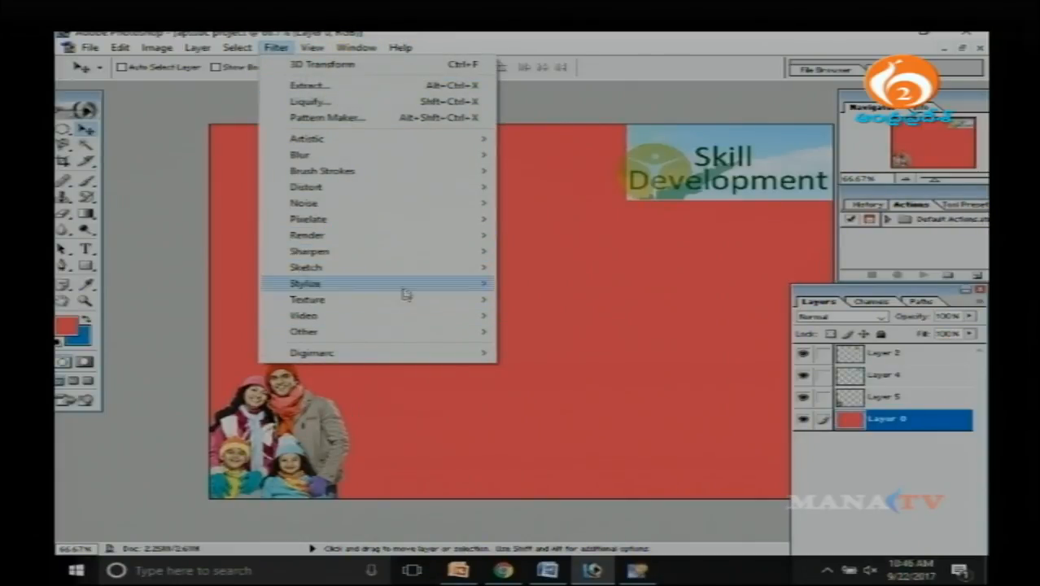
pyautogui.moveTo(407, 207)
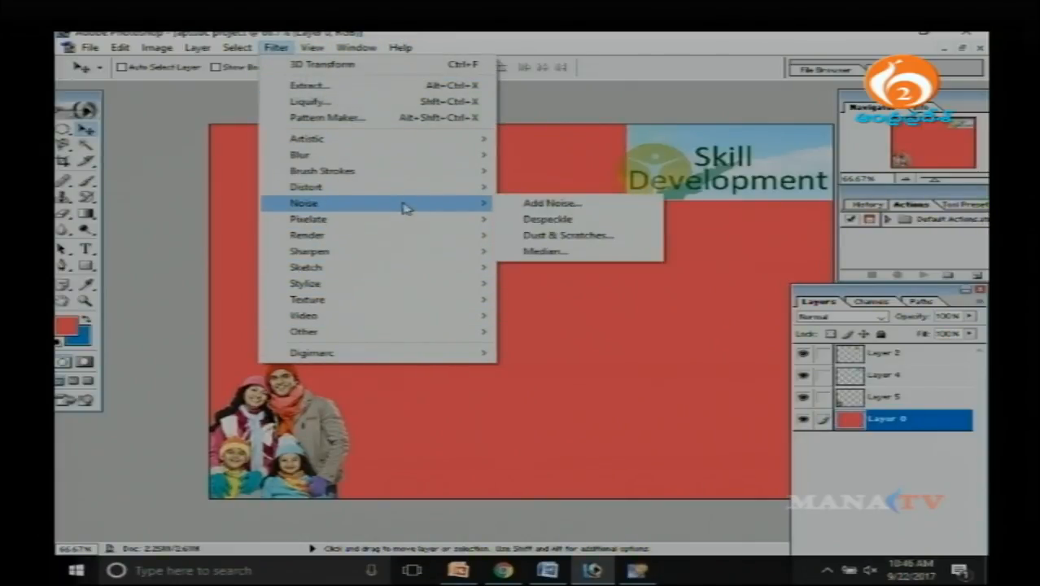
pyautogui.click(584, 236)
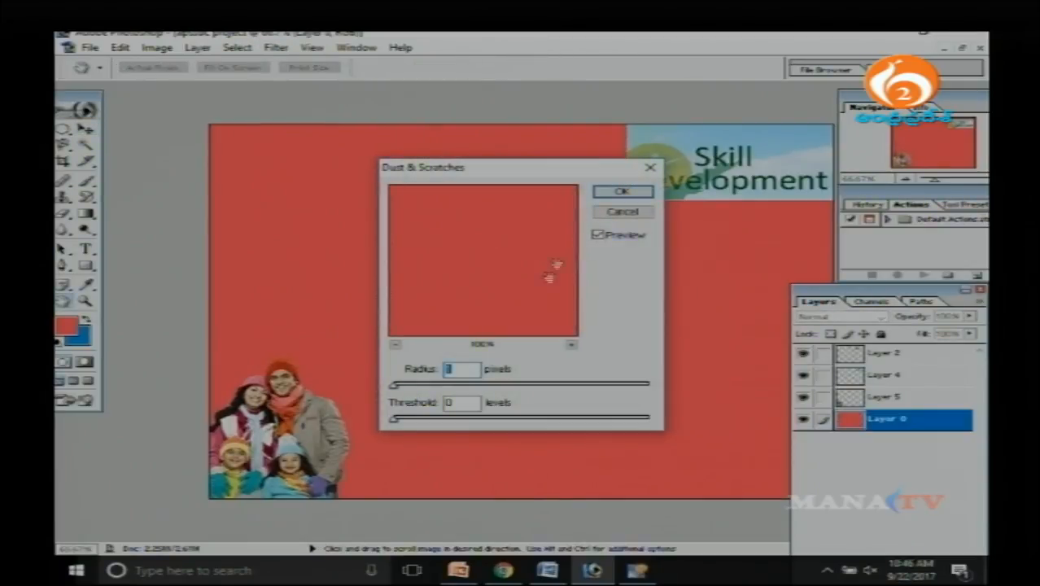
pyautogui.moveTo(394, 386); pyautogui.dragTo(601, 386)
pyautogui.moveTo(394, 420); pyautogui.dragTo(504, 419)
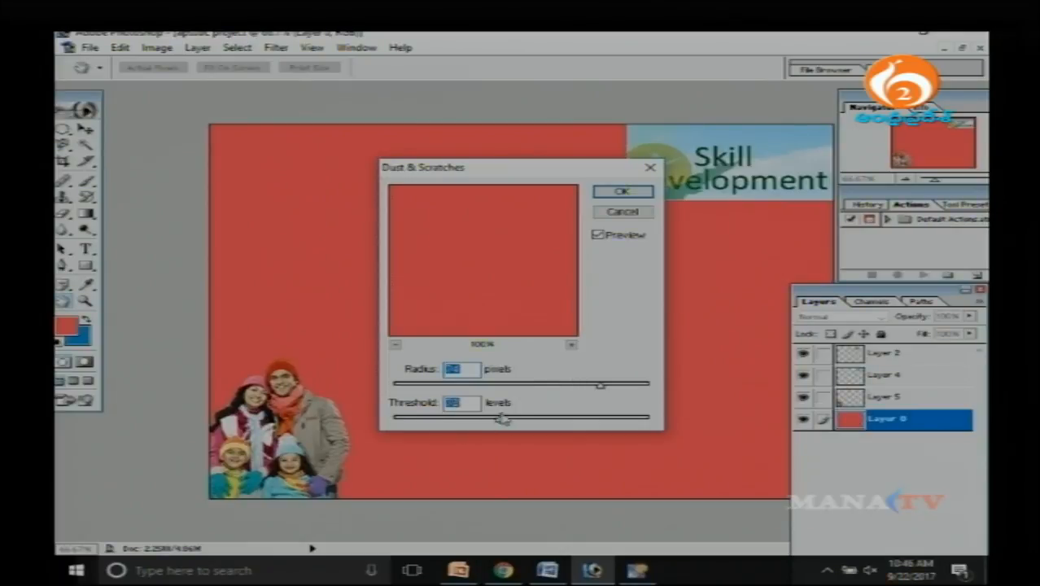
pyautogui.click(622, 191)
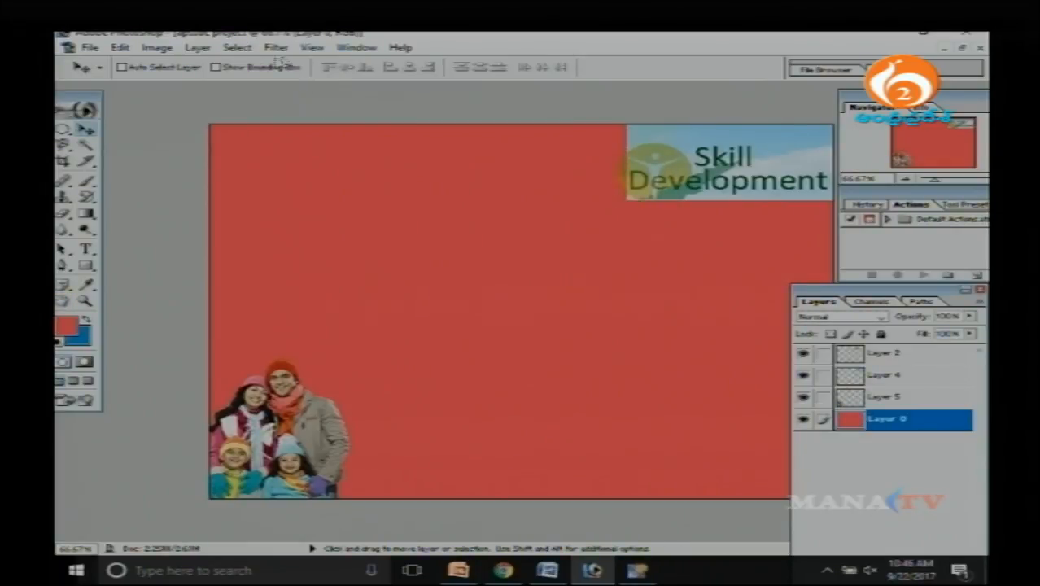
pyautogui.click(276, 48)
pyautogui.moveTo(344, 186)
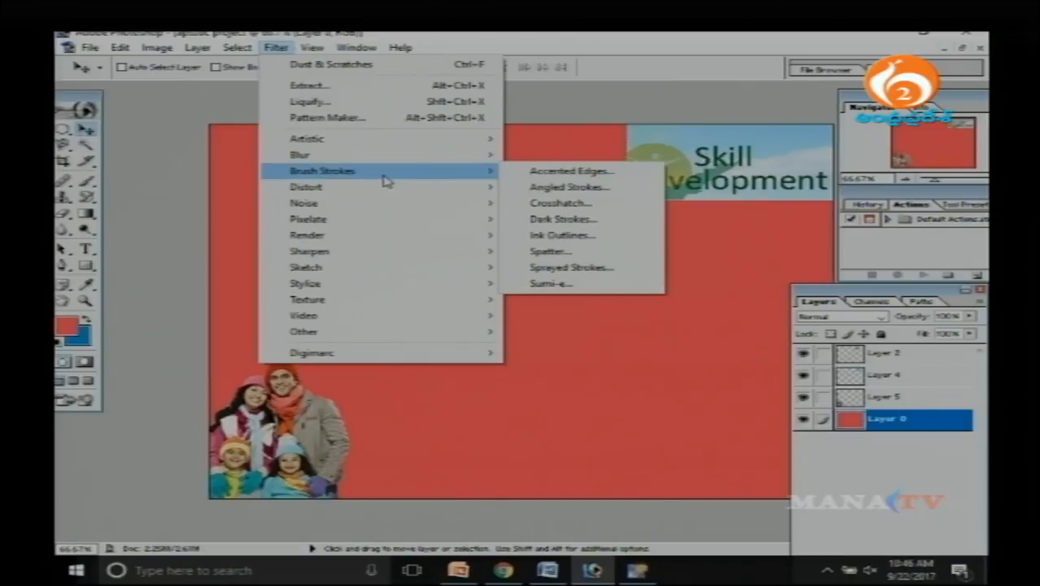
pyautogui.moveTo(407, 145)
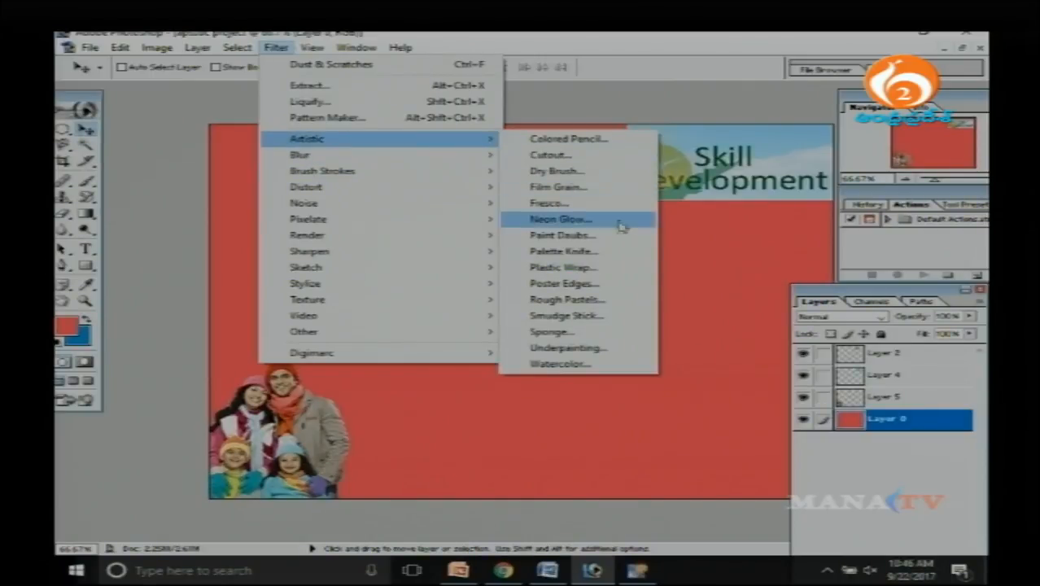
pyautogui.click(618, 286)
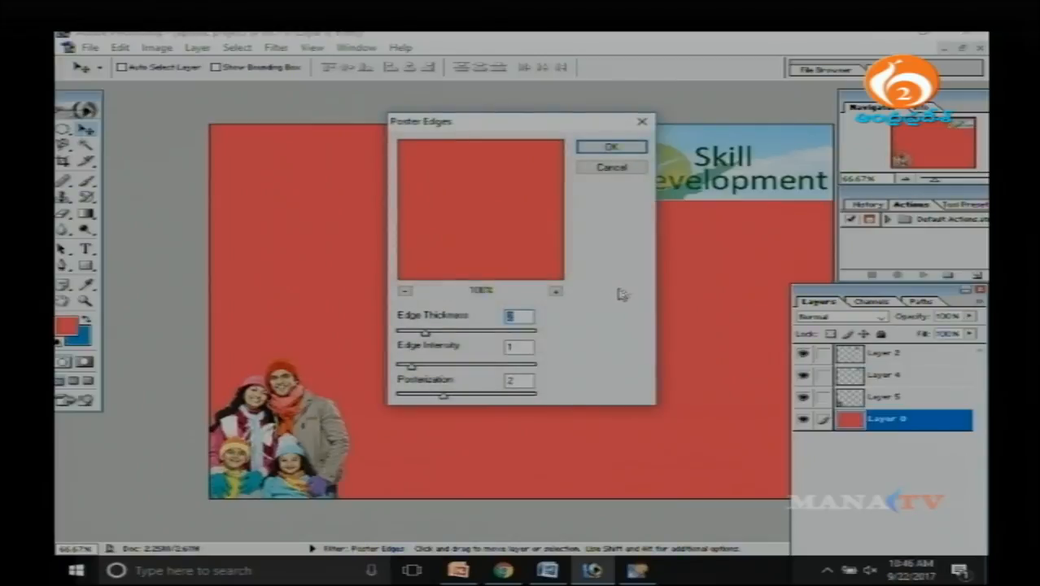
pyautogui.click(613, 168)
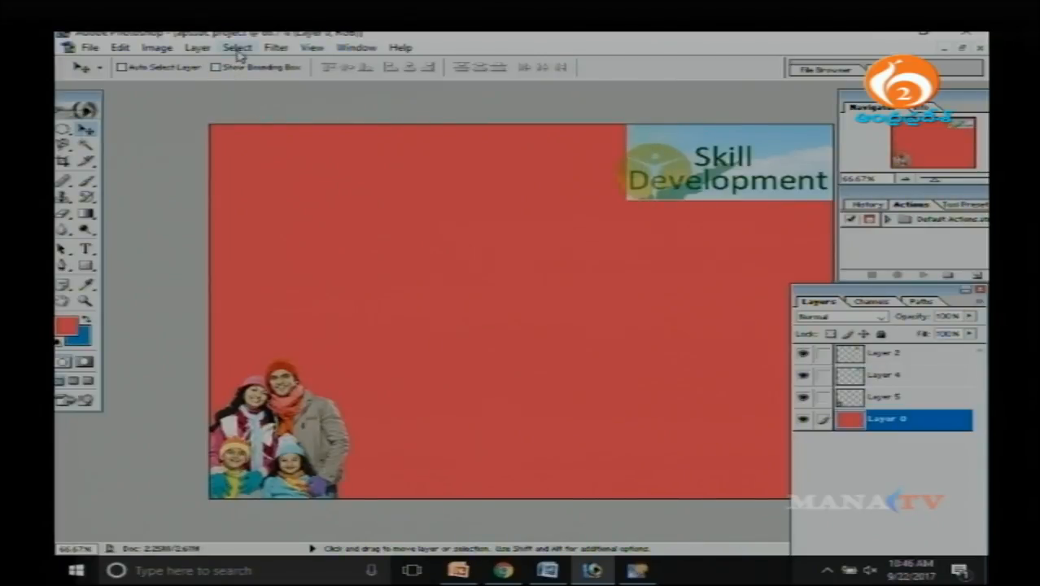
pyautogui.click(276, 47)
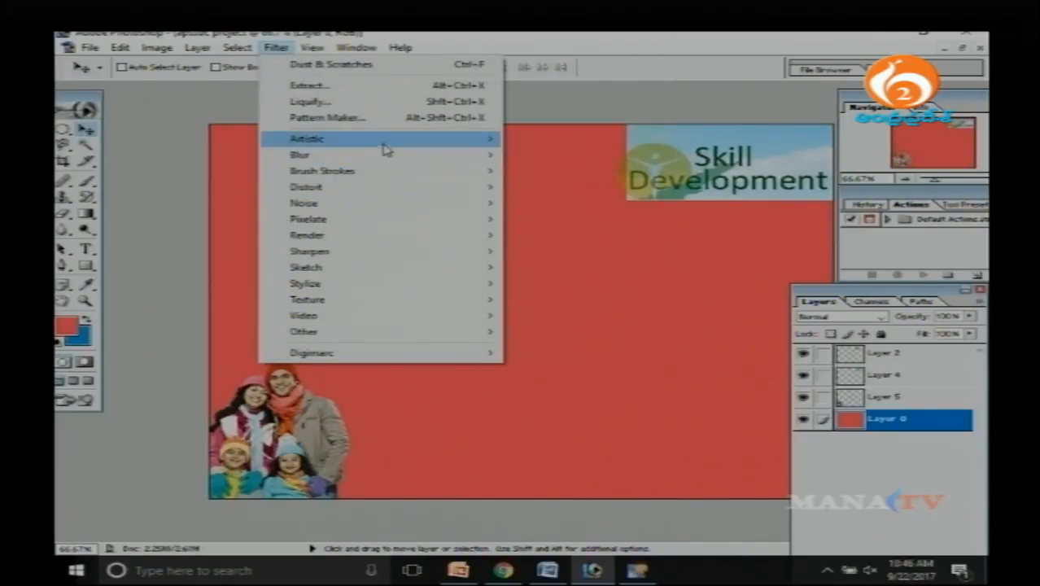
pyautogui.moveTo(386, 146)
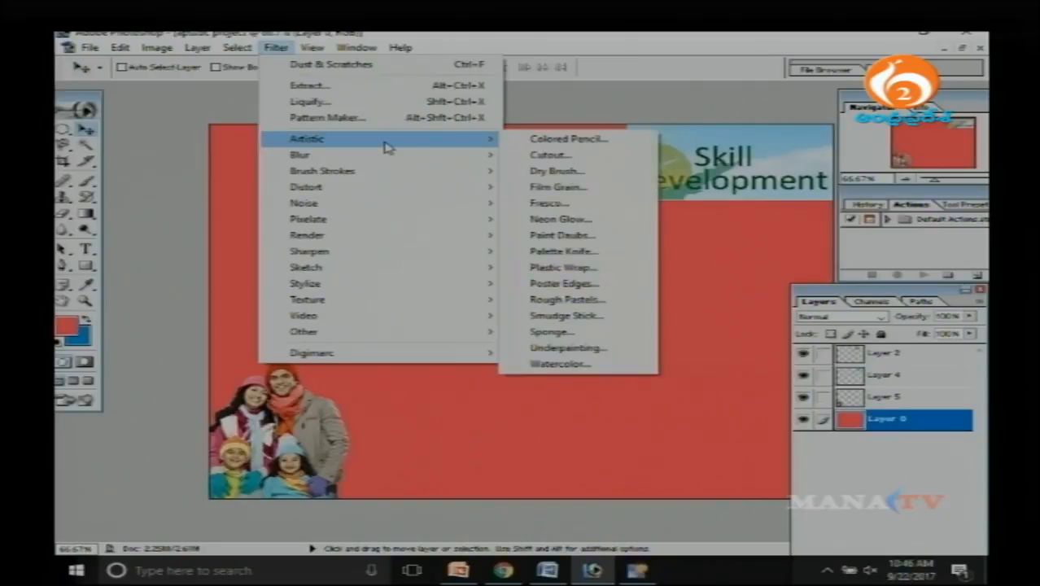
pyautogui.click(598, 179)
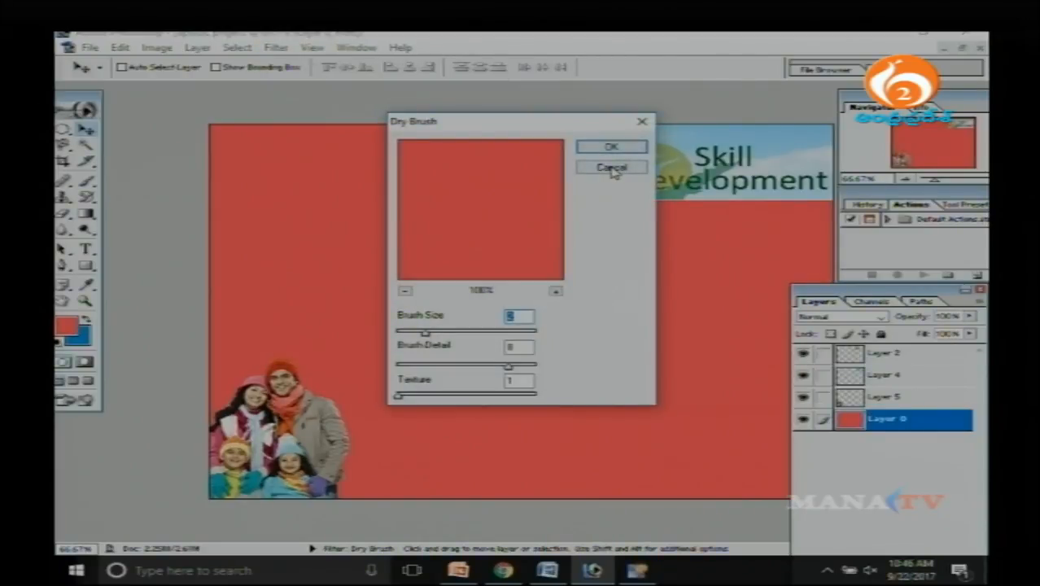
pyautogui.click(612, 167)
# Apply the Glass distort filter to Layer 0 with distortion 17, keeping the Frosted texture.
pyautogui.click(276, 47)
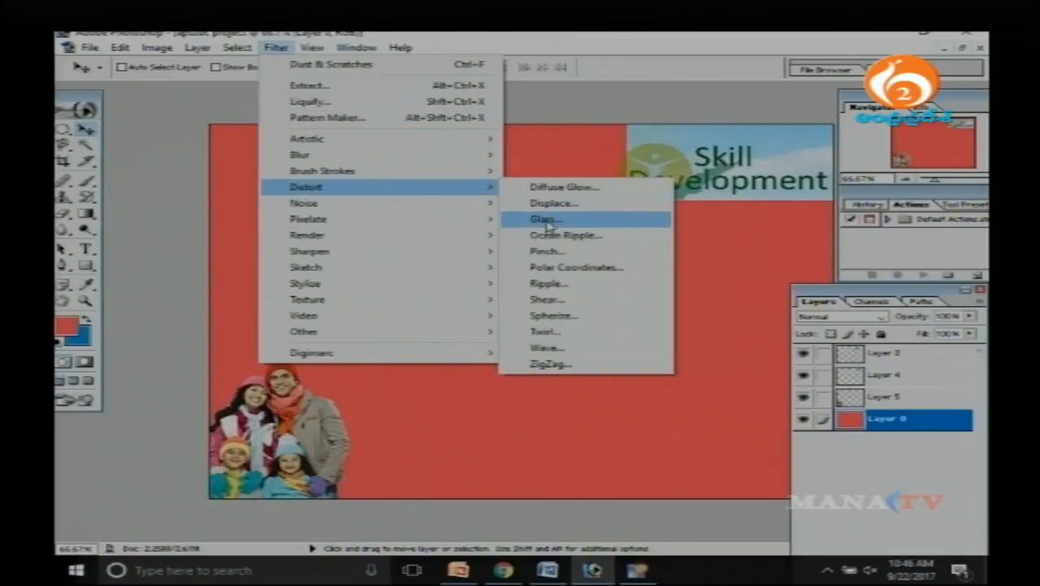
pyautogui.click(546, 223)
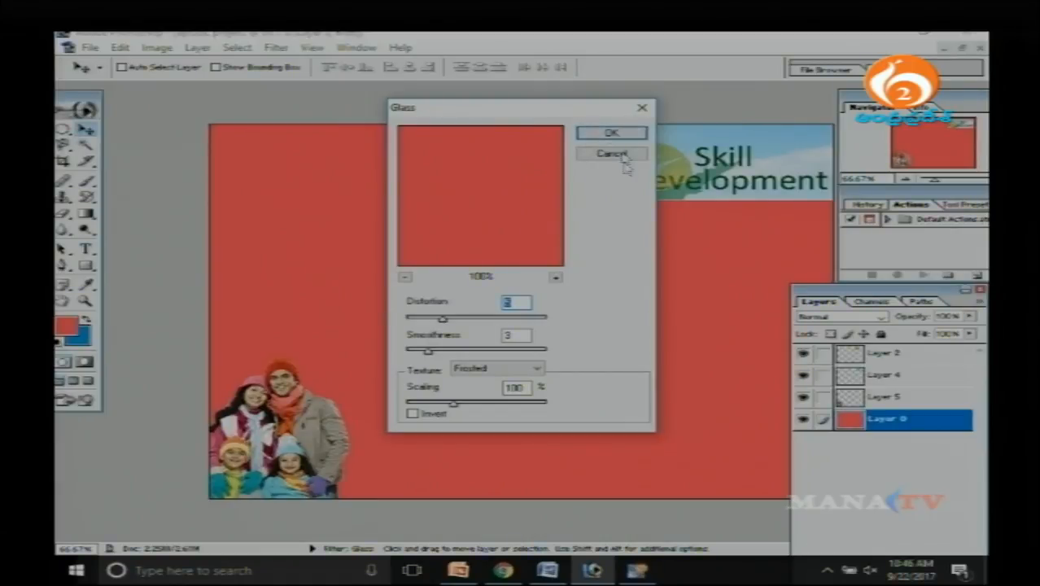
pyautogui.moveTo(444, 319); pyautogui.dragTo(526, 319)
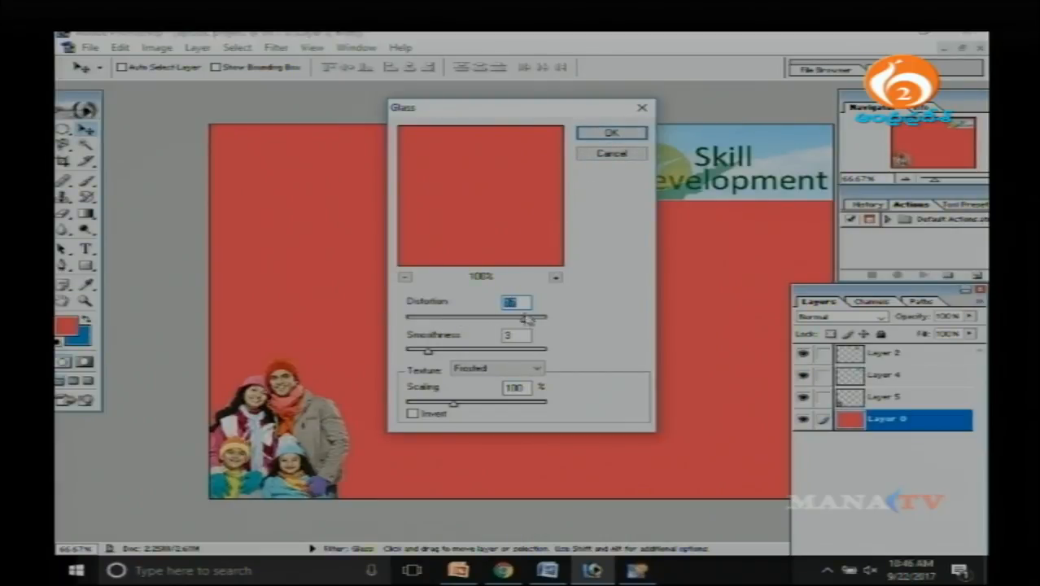
pyautogui.click(604, 135)
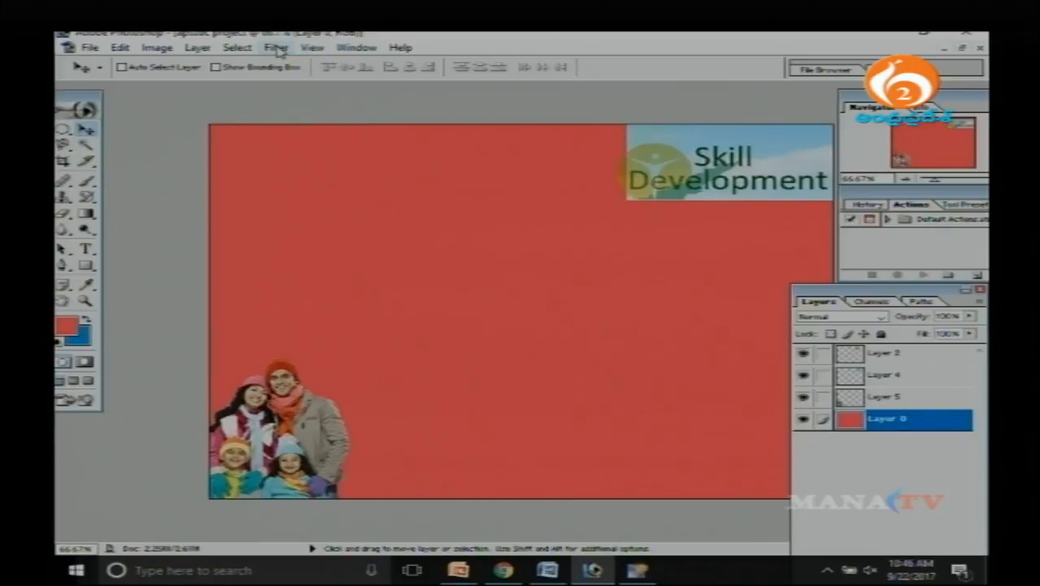
# Apply the Polar Coordinates distort filter to Layer 0 with the Polar to Rectangular option.
pyautogui.click(277, 48)
pyautogui.moveTo(370, 197)
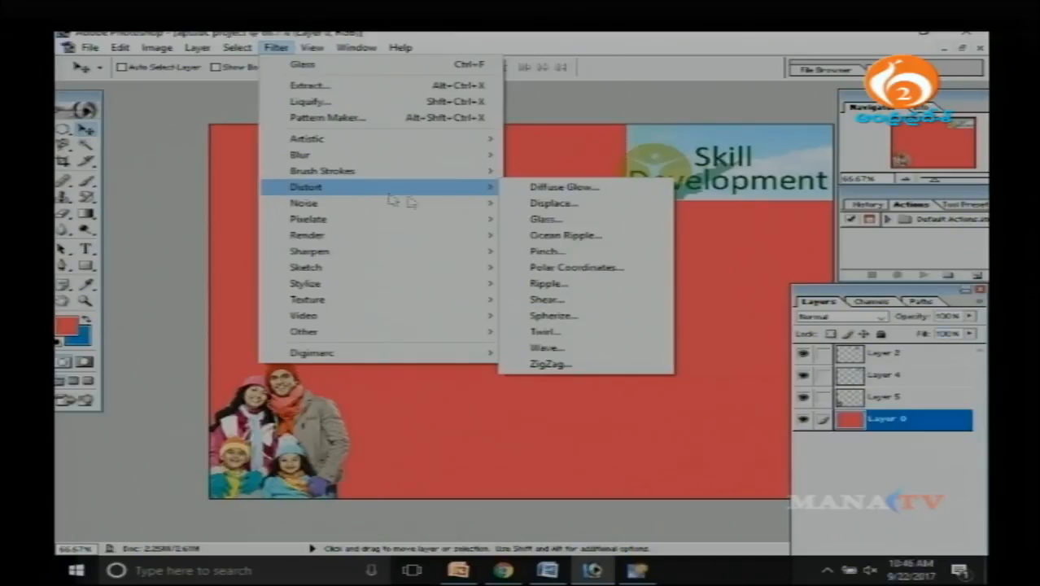
pyautogui.click(606, 269)
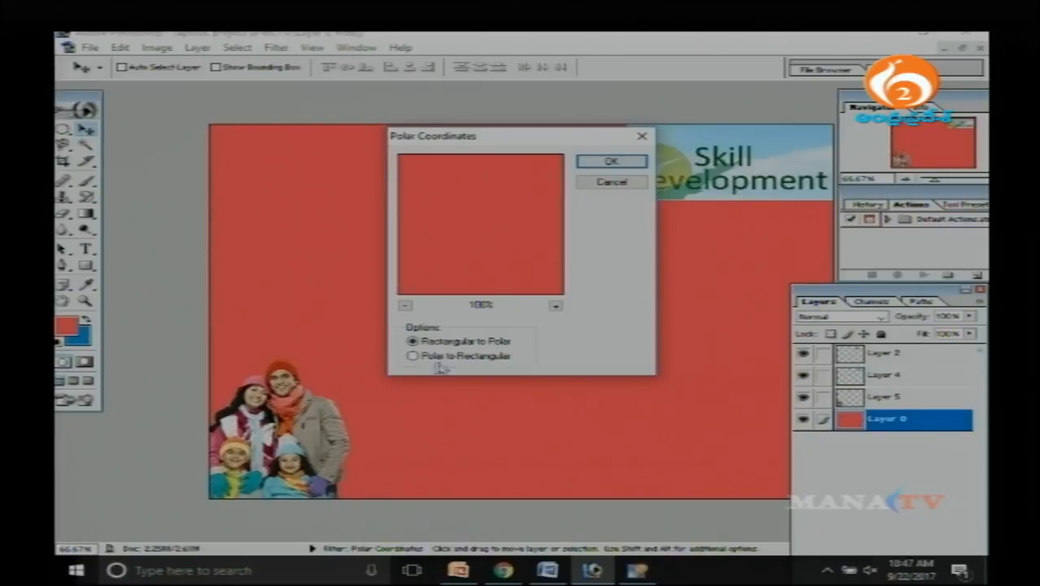
pyautogui.click(412, 356)
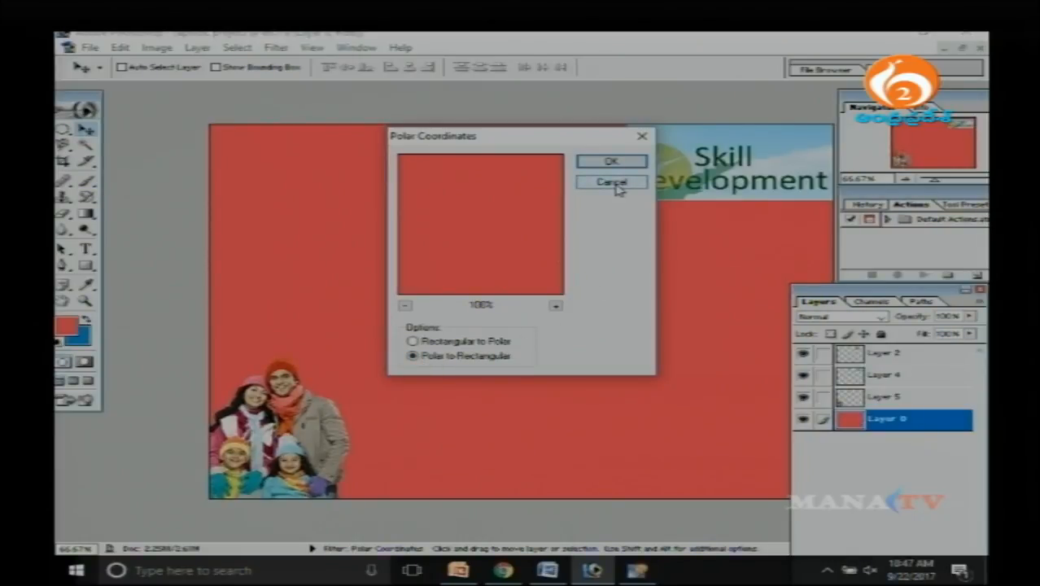
pyautogui.click(620, 162)
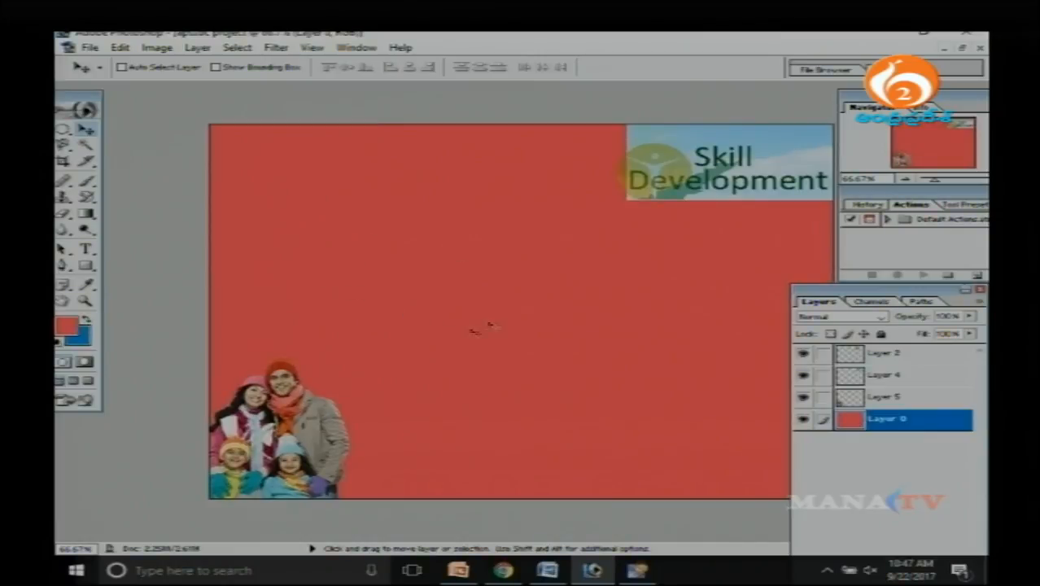
pyautogui.click(276, 47)
pyautogui.moveTo(370, 219)
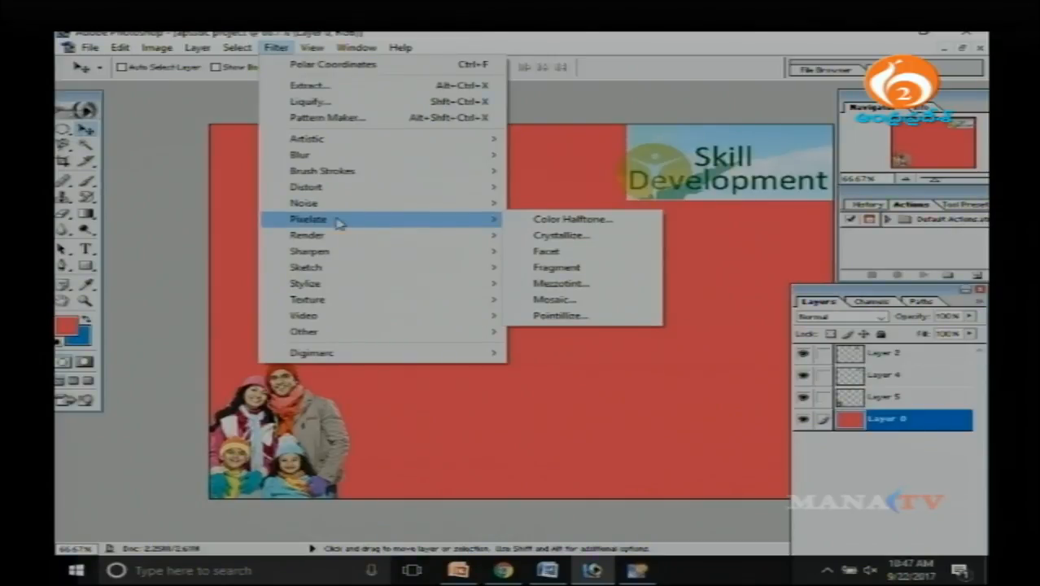
pyautogui.click(207, 228)
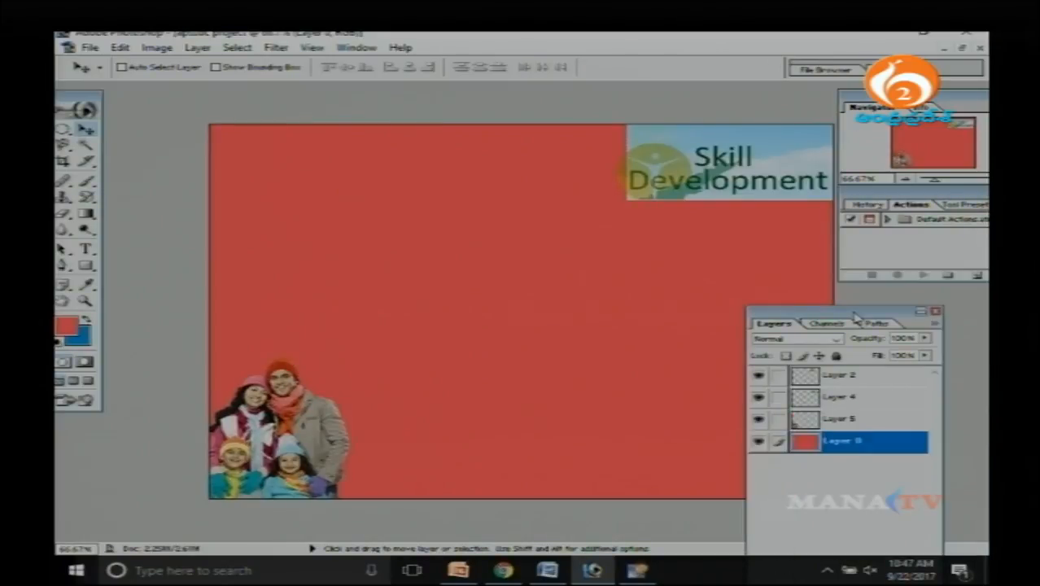
pyautogui.moveTo(888, 303); pyautogui.dragTo(902, 307)
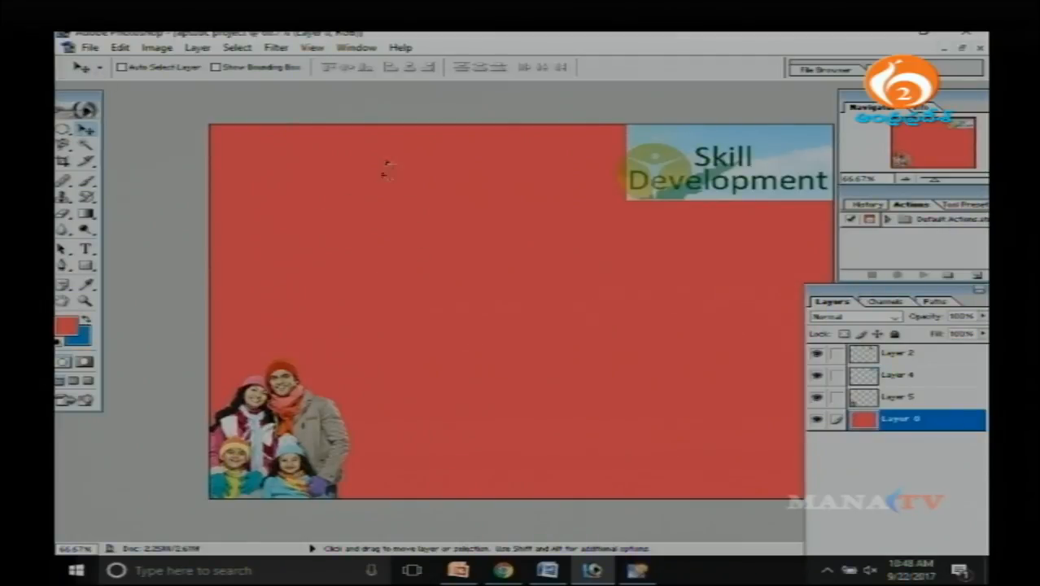
pyautogui.click(90, 164)
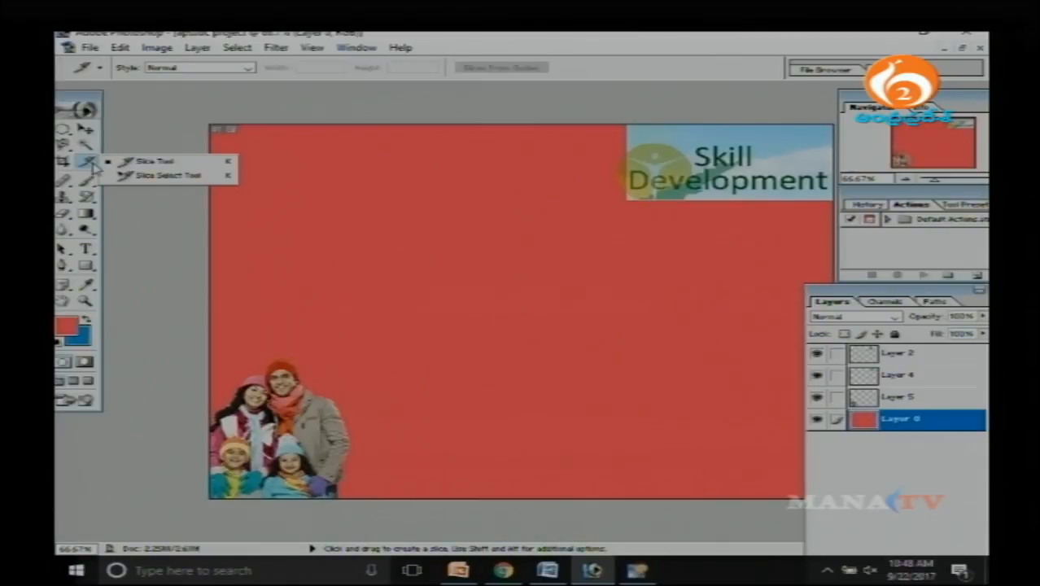
pyautogui.click(93, 165)
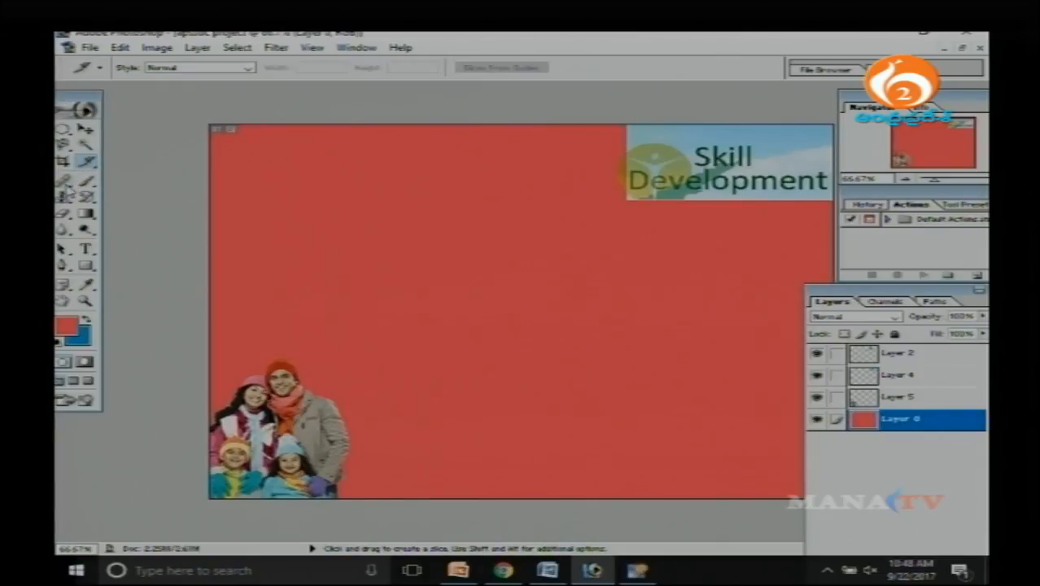
pyautogui.click(85, 130)
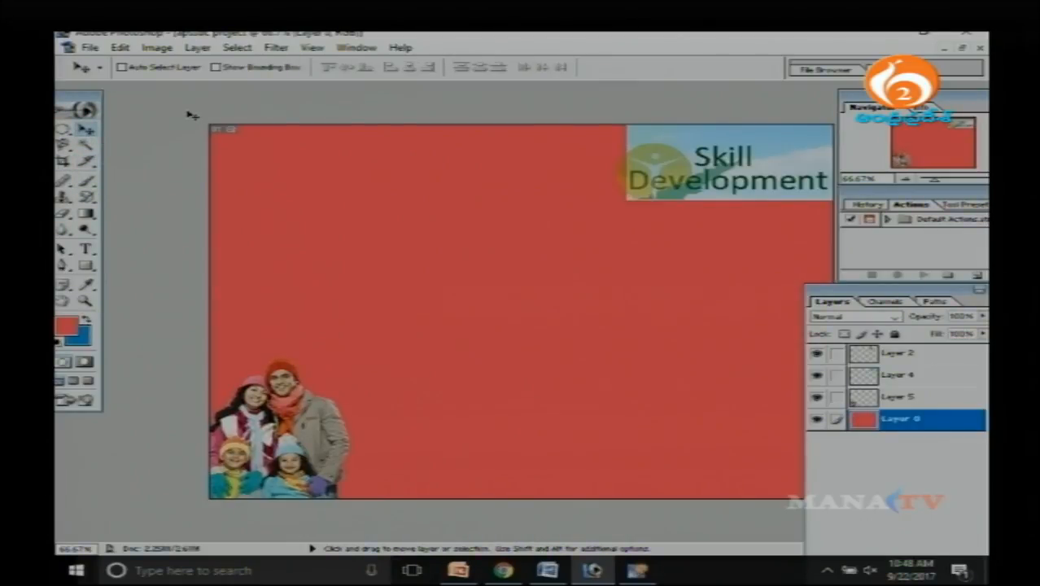